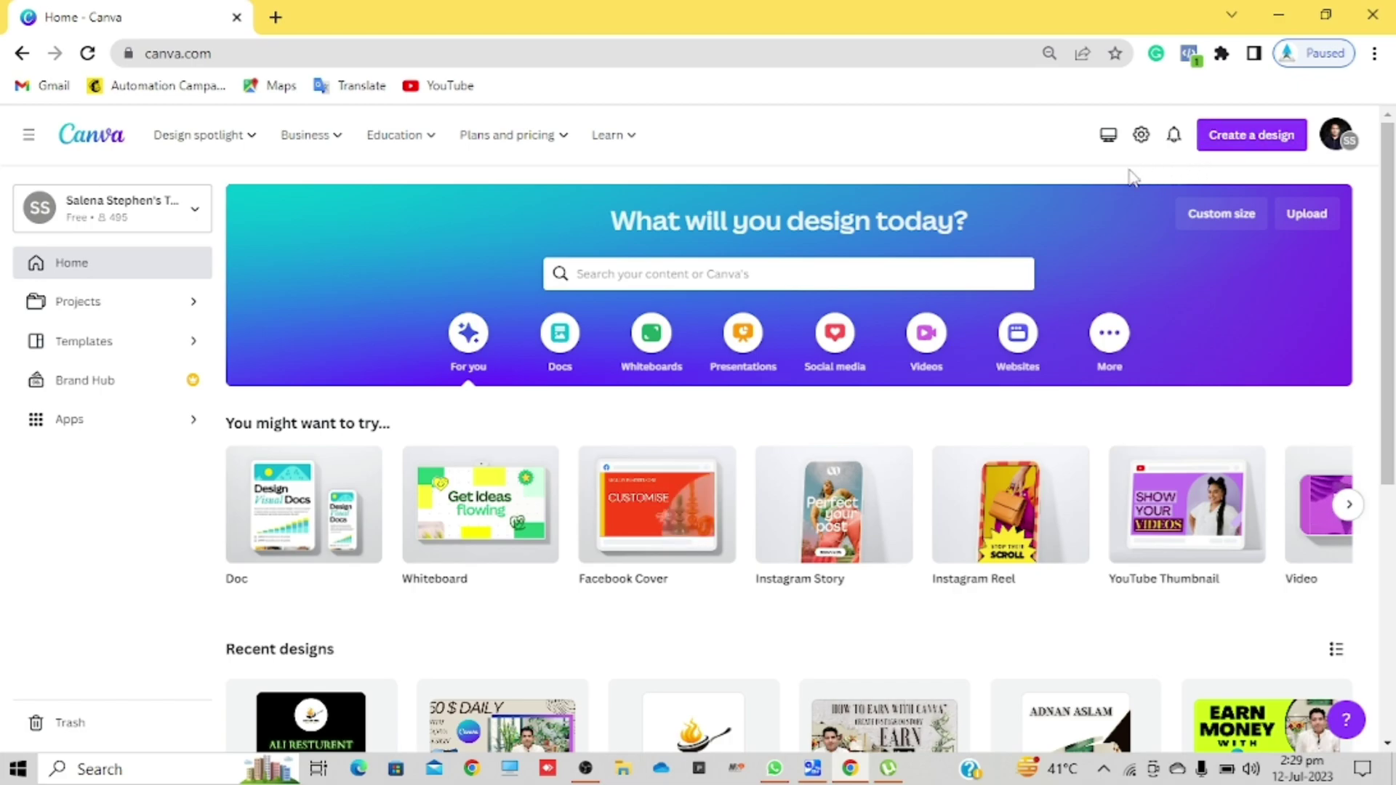
Step: Create a blank 1080 × 1080 Instagram Post (Square) by searching 'INSTAGRAM' in Create a design
{"action": "left_click", "coordinate": [1237, 152]}
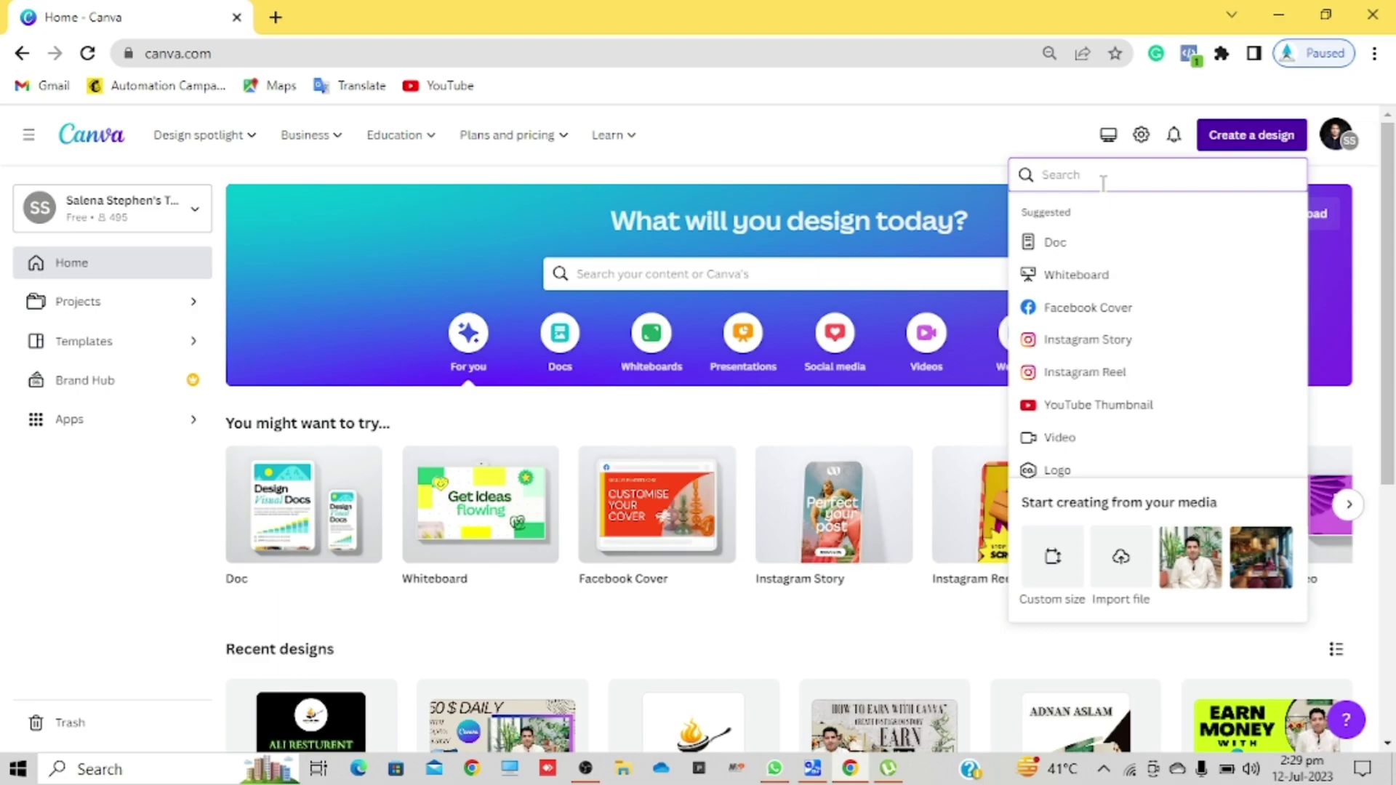
{"action": "type", "text": "INSTA"}
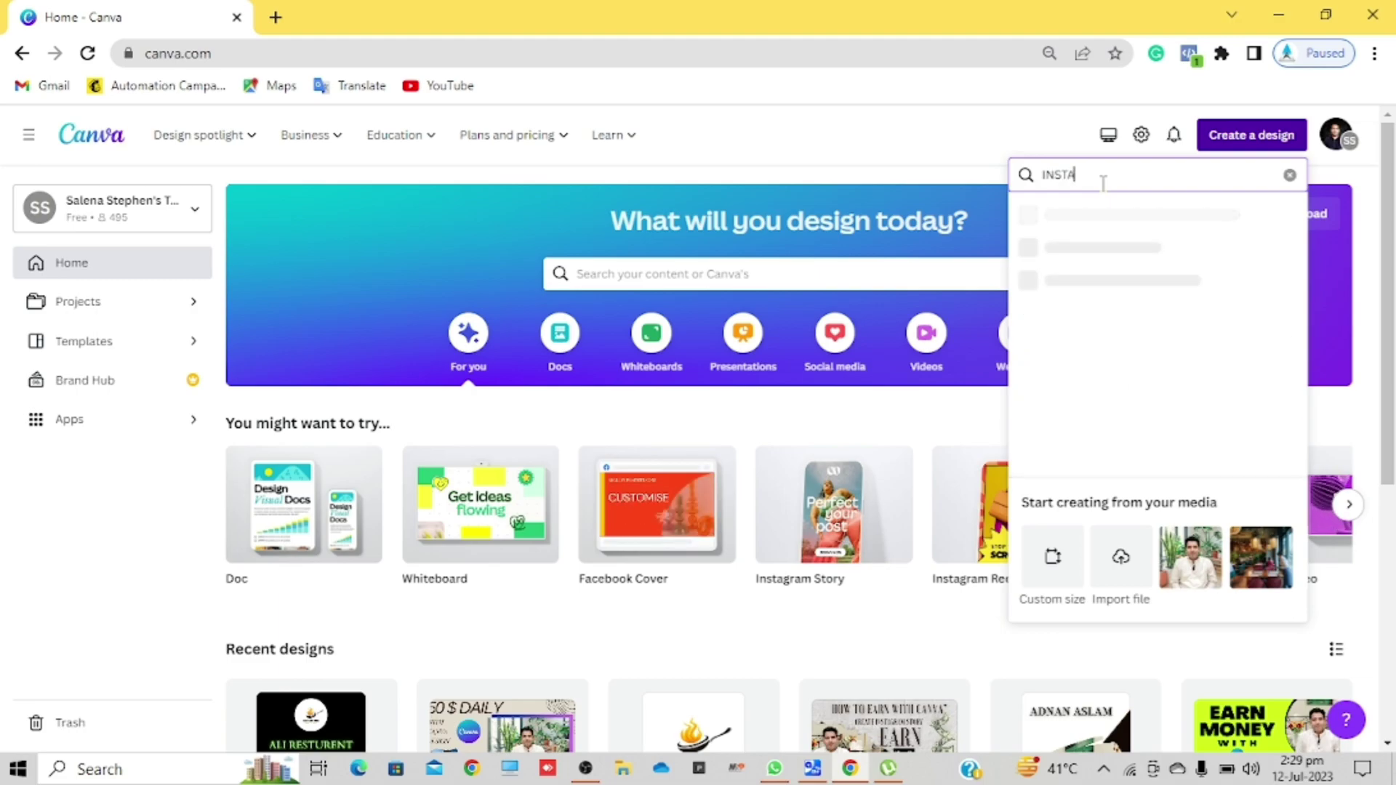
{"action": "type", "text": "GRA"}
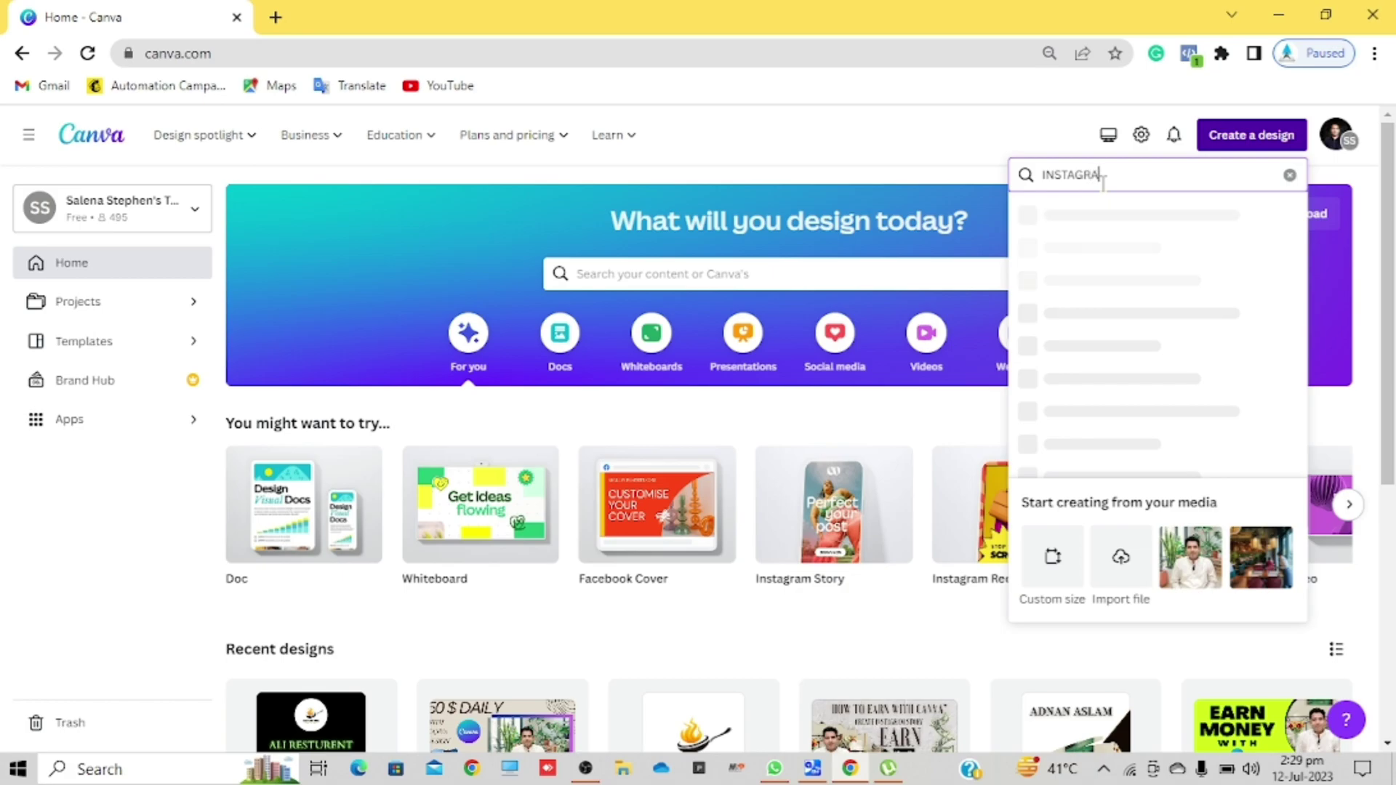
{"action": "type", "text": "M"}
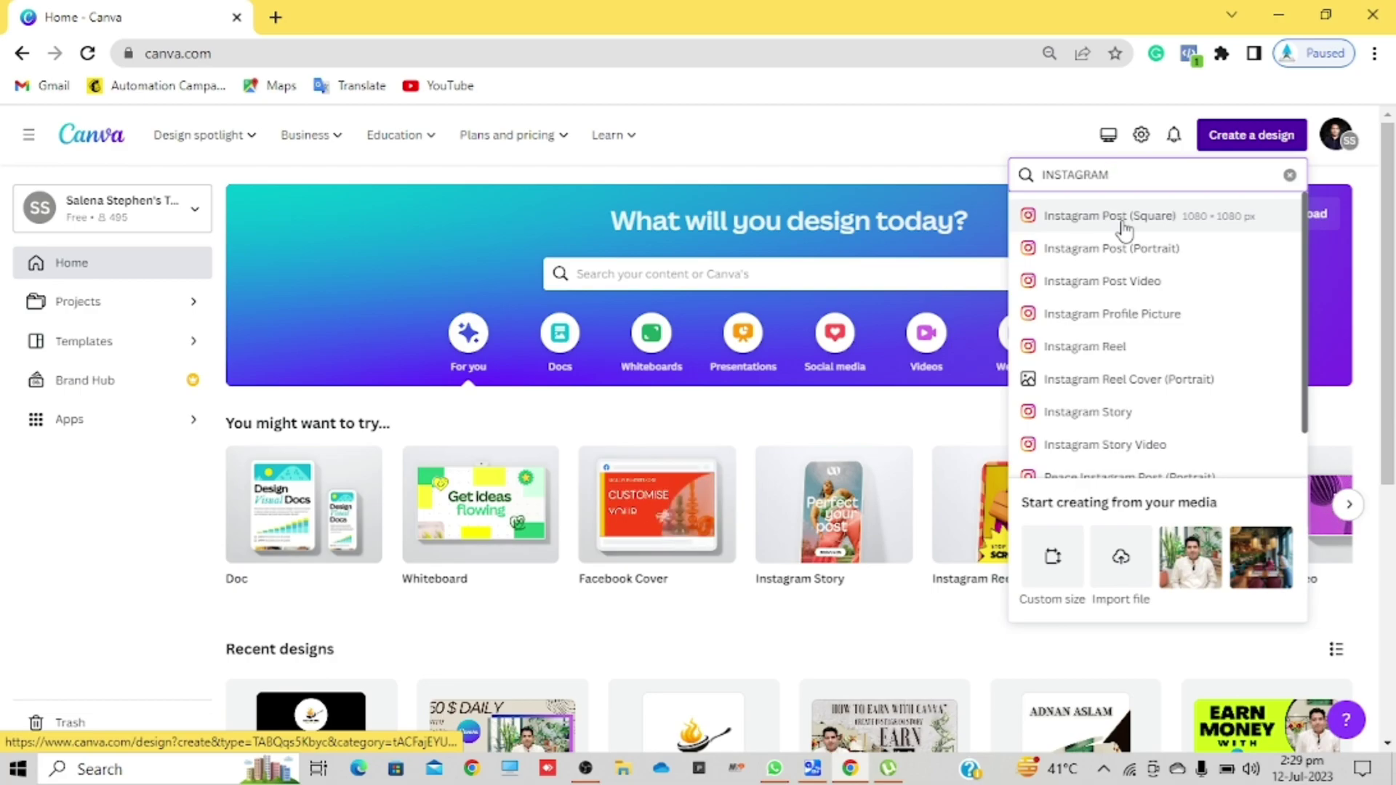
{"action": "left_click", "coordinate": [1125, 227]}
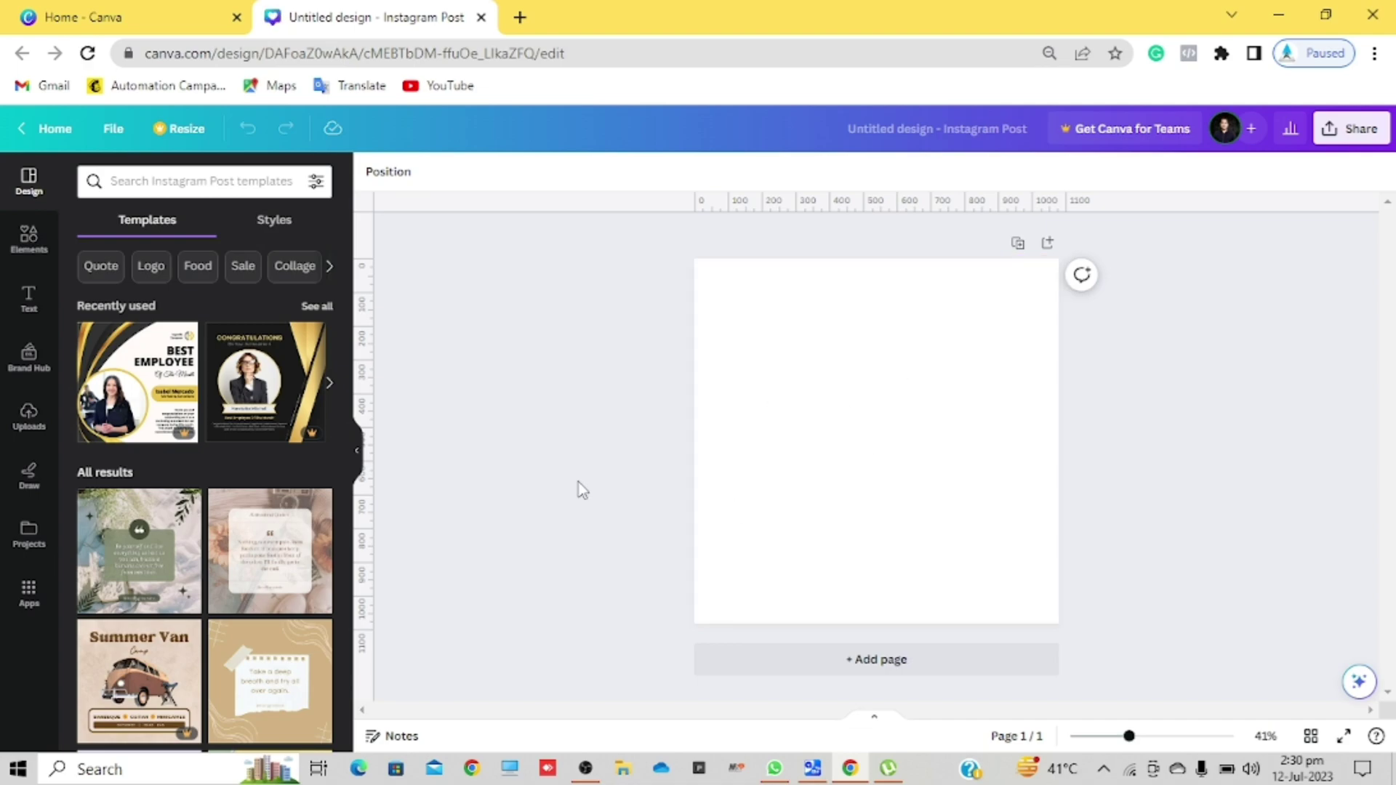
Step: Search templates for 'congratulations' and apply the Black and Gold Modern Congratulations design
{"action": "scroll", "coordinate": [166, 582], "scroll_direction": "down", "scroll_amount": 1}
{"action": "scroll", "coordinate": [165, 582], "scroll_direction": "down", "scroll_amount": 3}
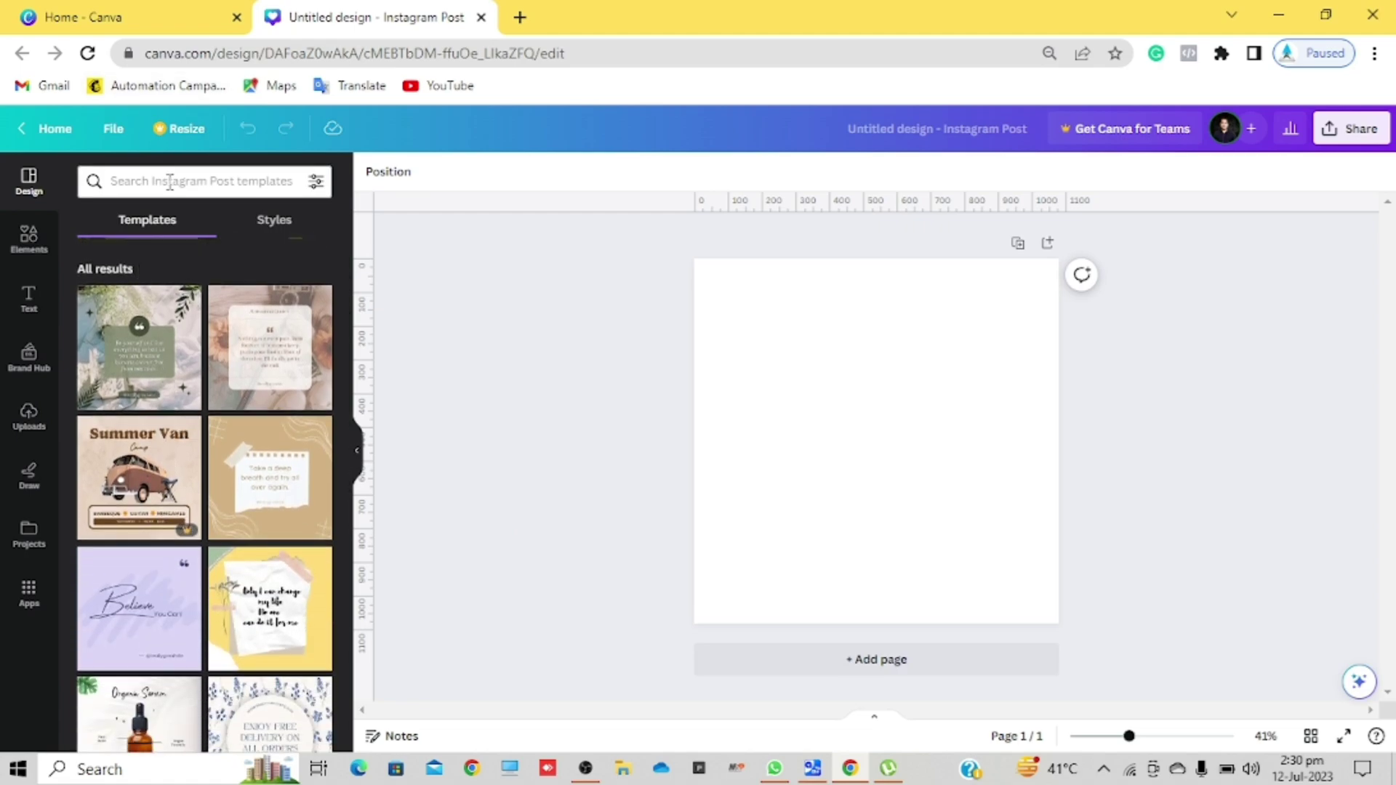
{"action": "left_click", "coordinate": [171, 185]}
{"action": "type", "text": "CANGR"}
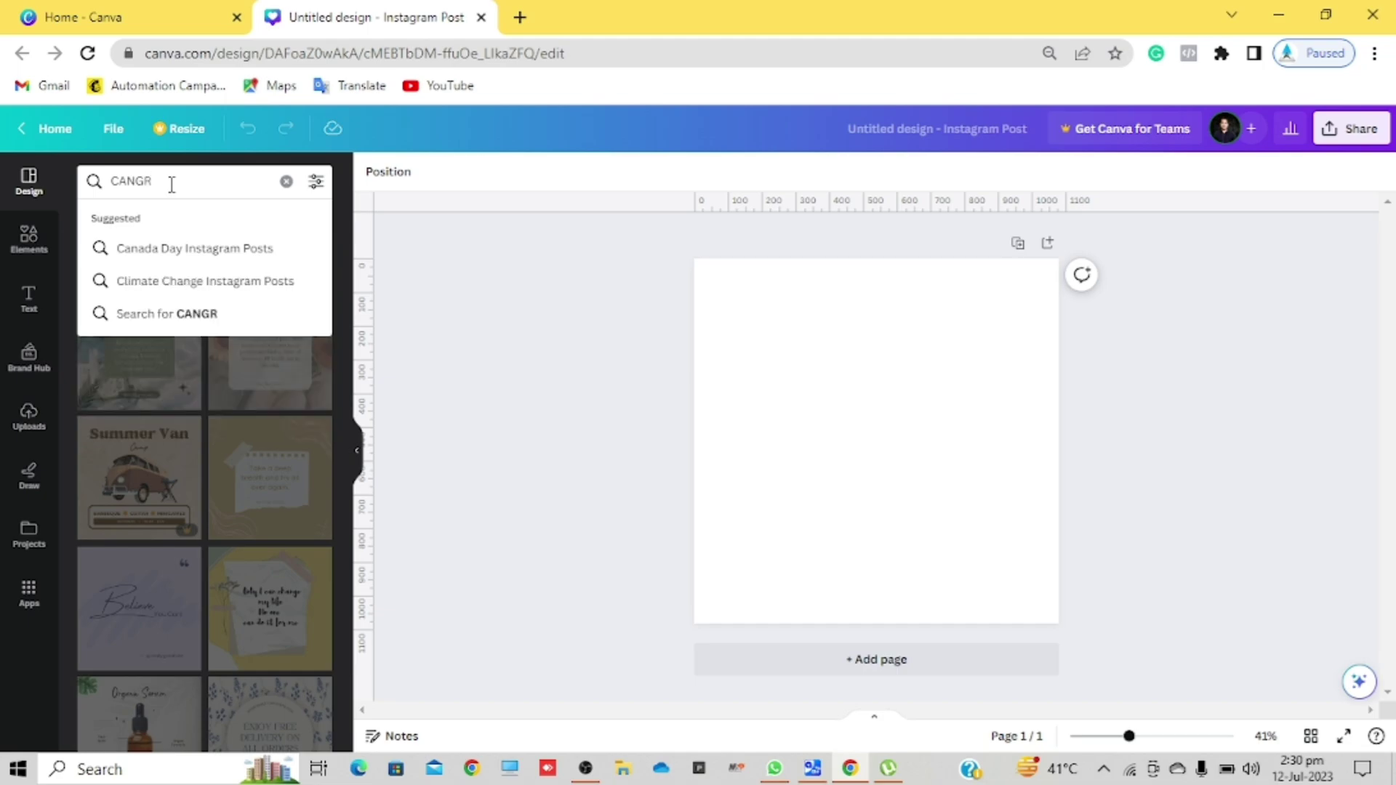
{"action": "type", "text": "ATUL"}
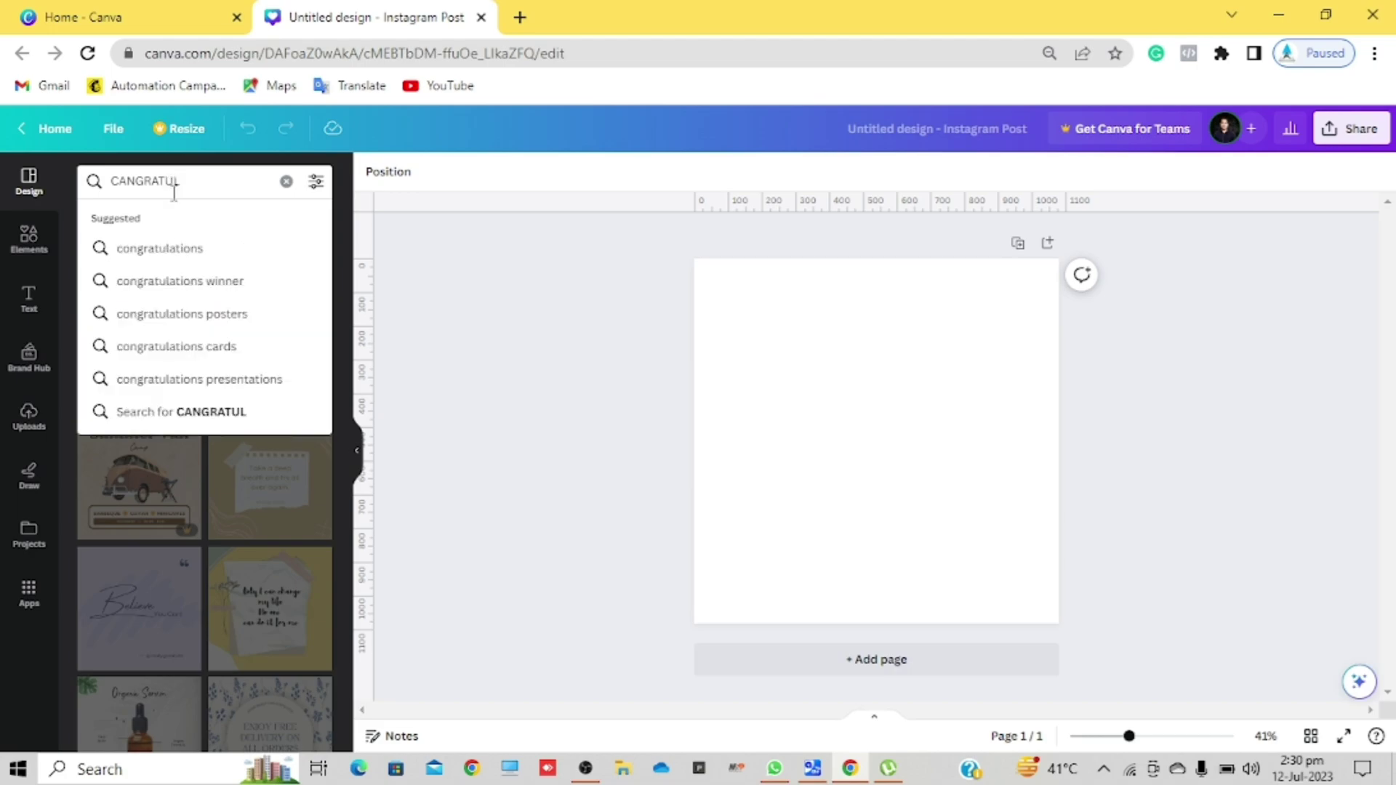
{"action": "left_click", "coordinate": [186, 256]}
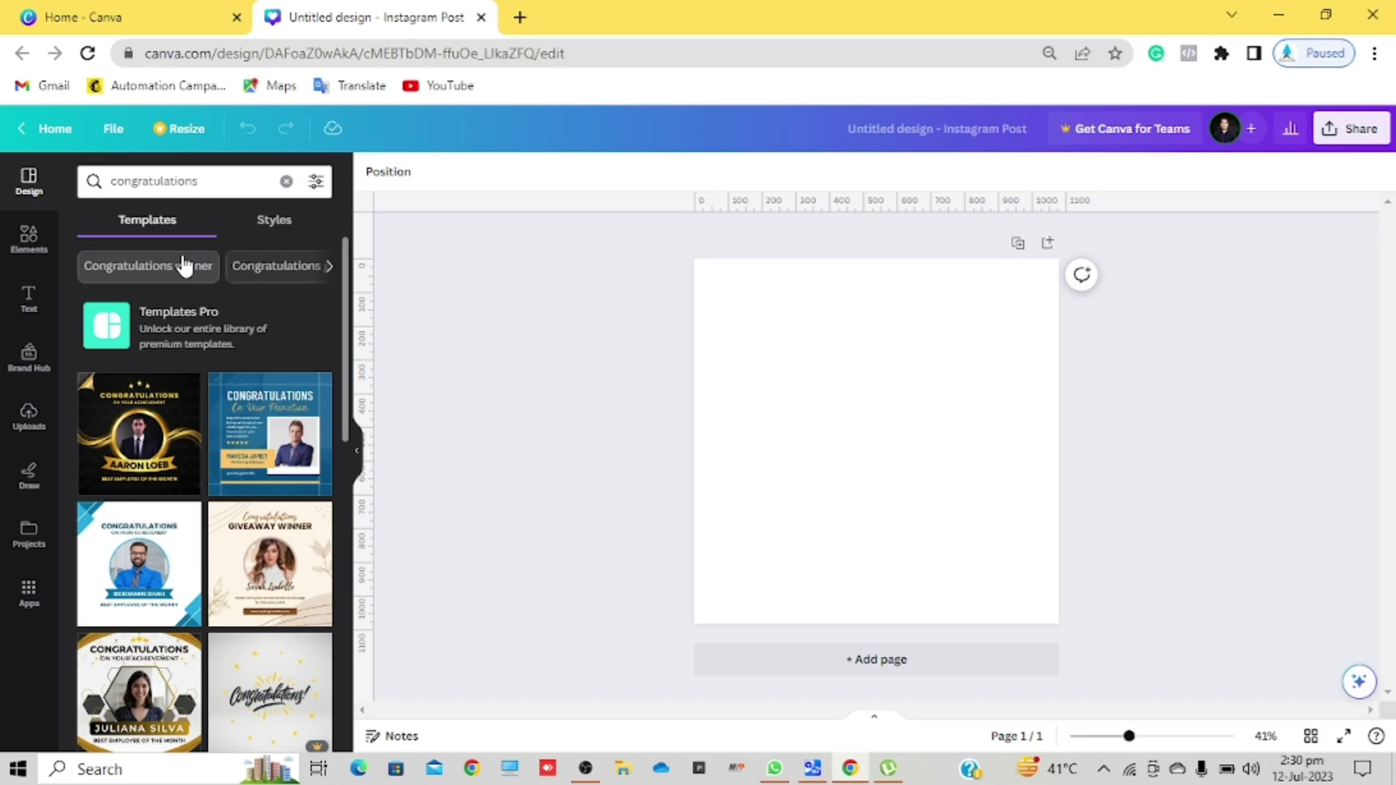
{"action": "scroll", "coordinate": [220, 514], "scroll_direction": "down", "scroll_amount": 1}
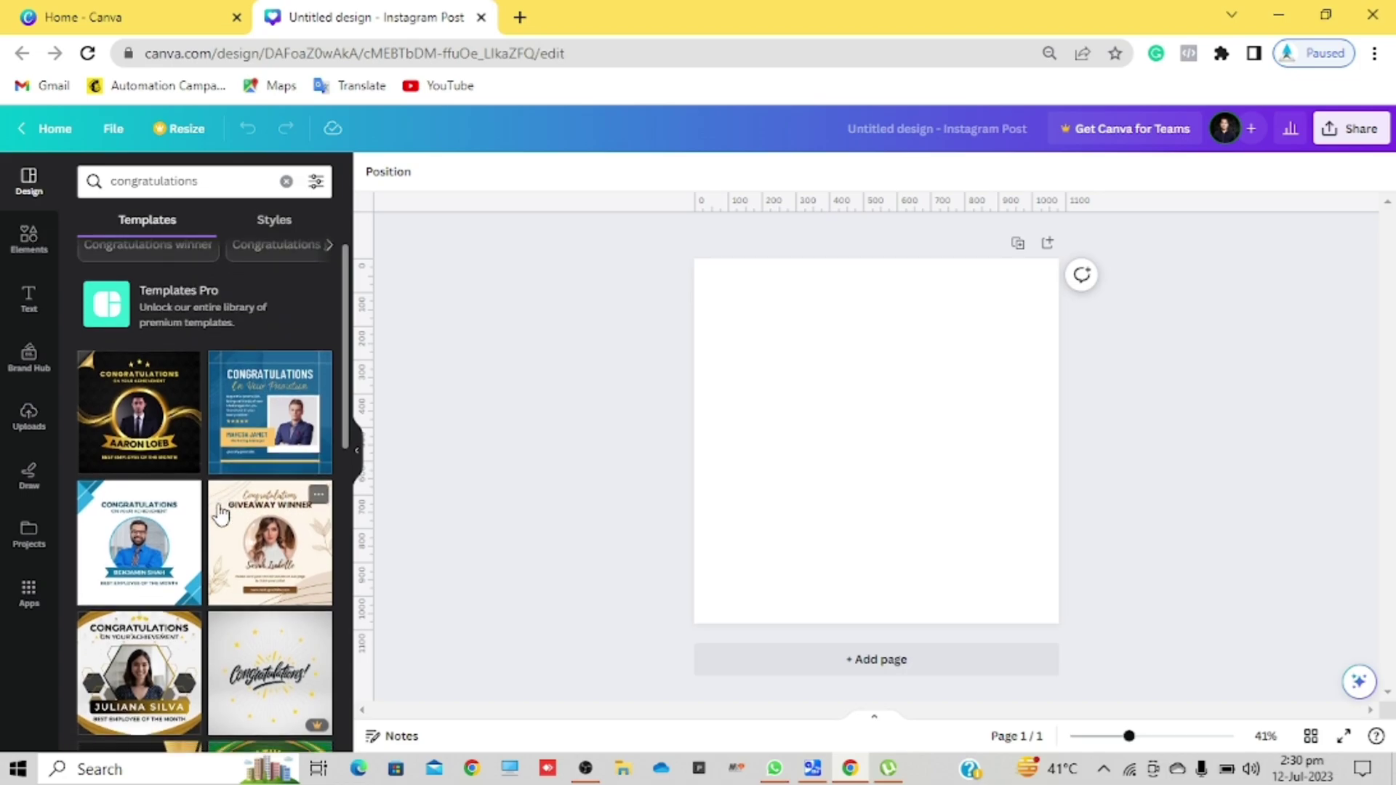
{"action": "scroll", "coordinate": [220, 513], "scroll_direction": "down", "scroll_amount": 5}
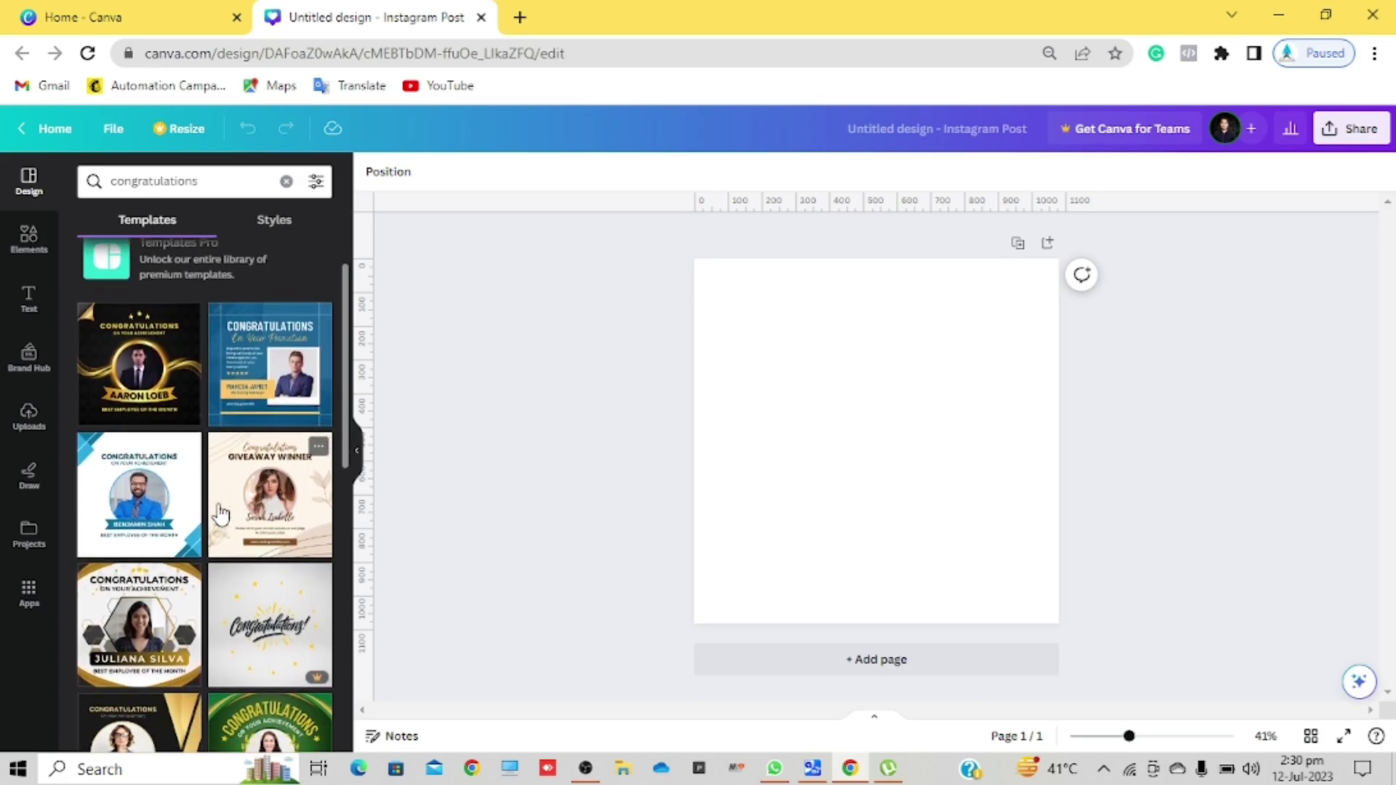
{"action": "scroll", "coordinate": [220, 513], "scroll_direction": "up", "scroll_amount": 6}
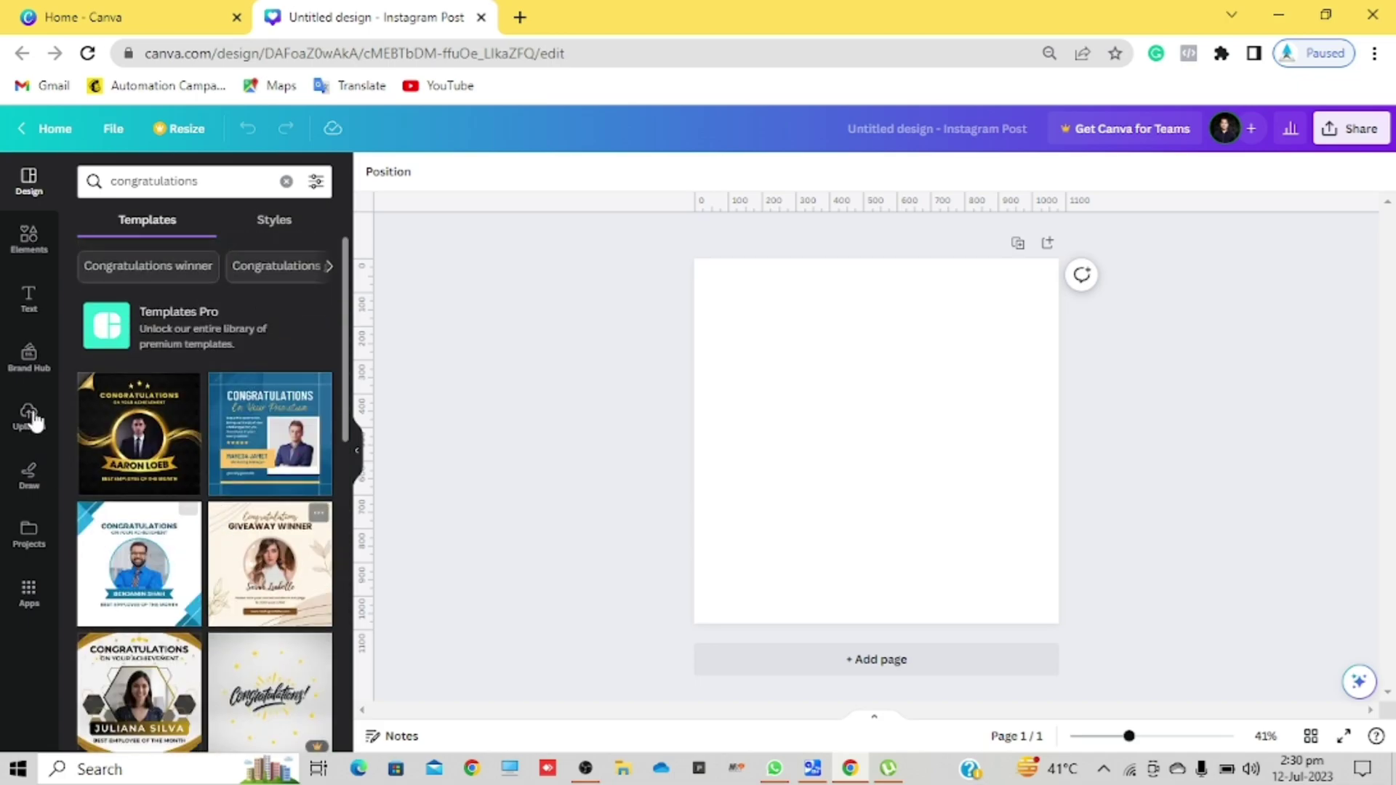
{"action": "left_click", "coordinate": [149, 469]}
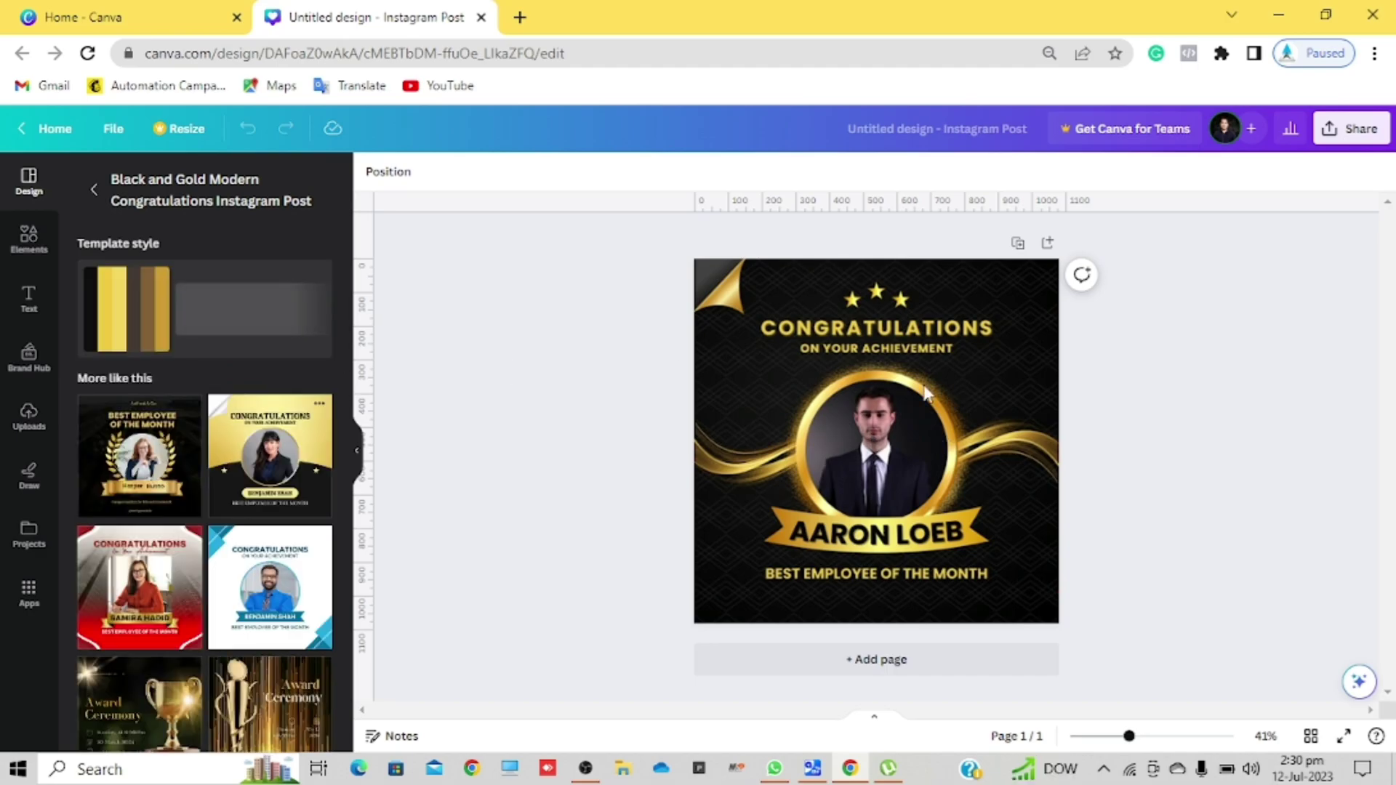
Step: Swap to the gold-and-black congratulations template and select the portrait in its circle frame
{"action": "left_click", "coordinate": [787, 352]}
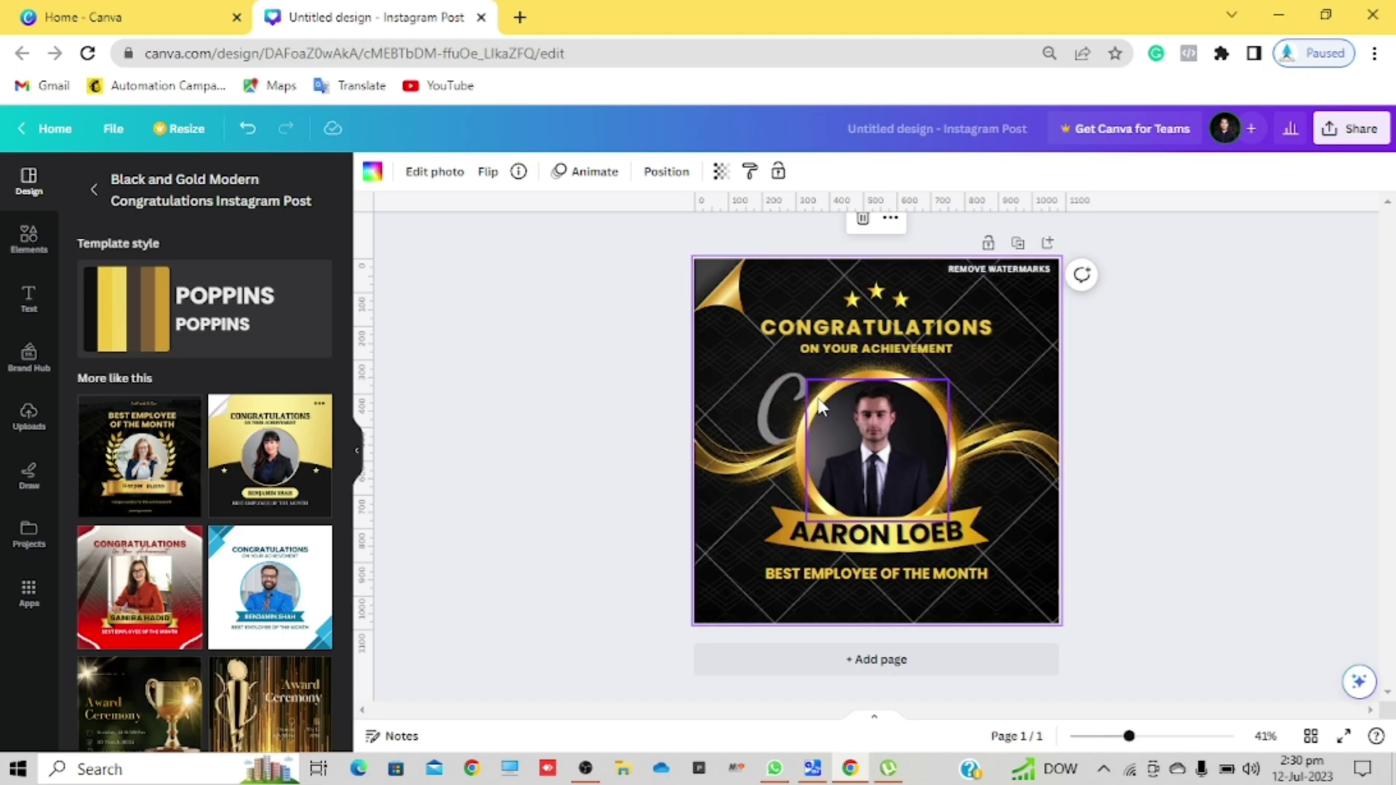
{"action": "left_click", "coordinate": [279, 456]}
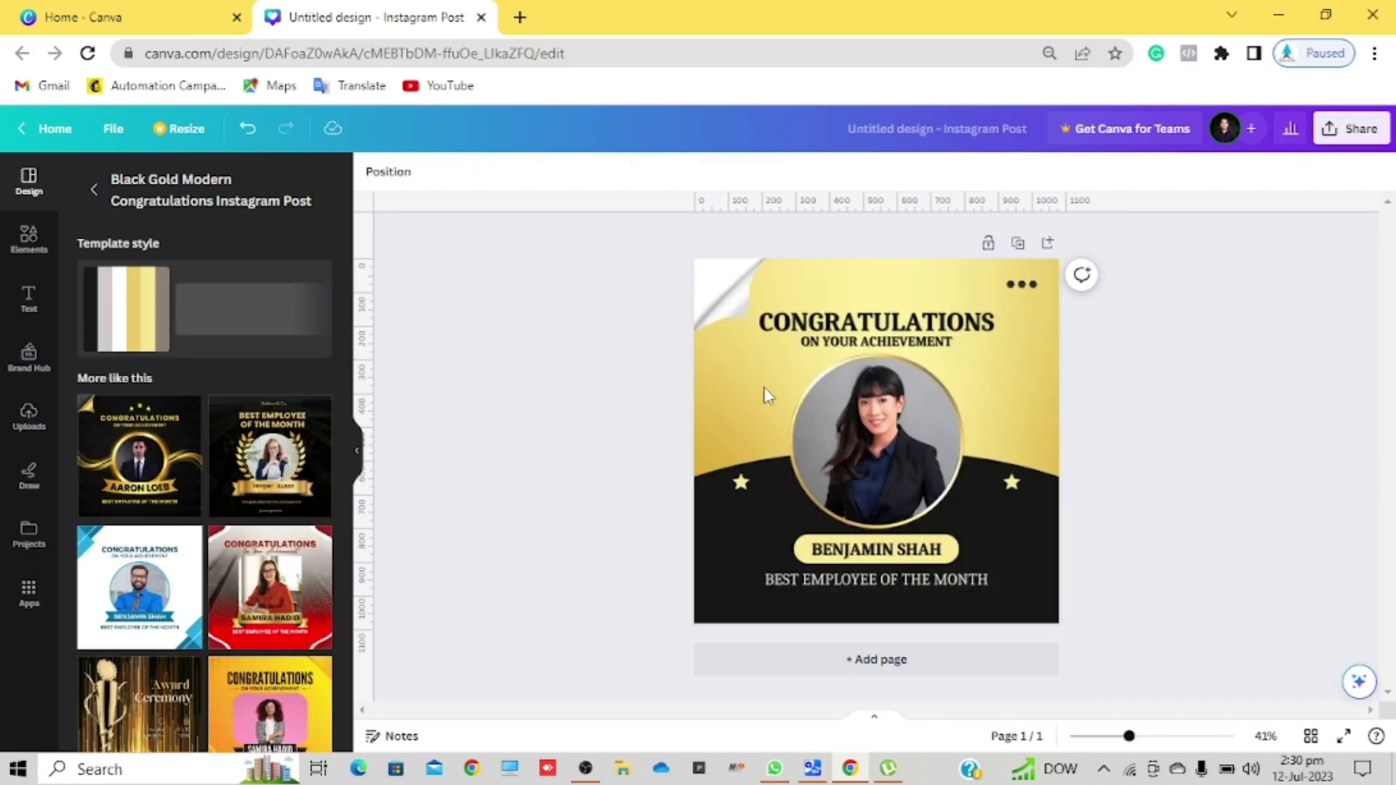
{"action": "left_click", "coordinate": [910, 403]}
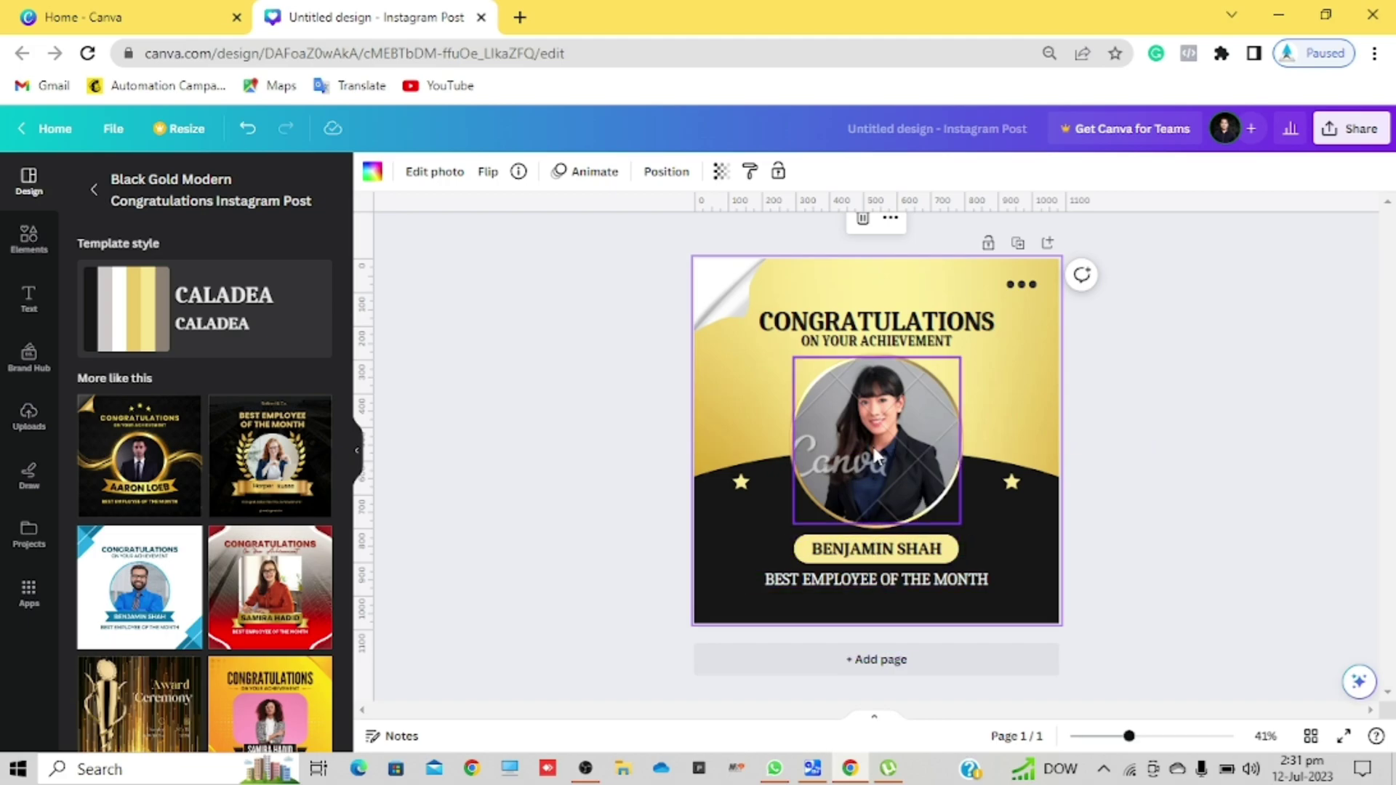
{"action": "left_click", "coordinate": [891, 439]}
Step: Delete the sample portrait and drag the uploaded houseplants photo into the circle frame
{"action": "key", "text": "Delete"}
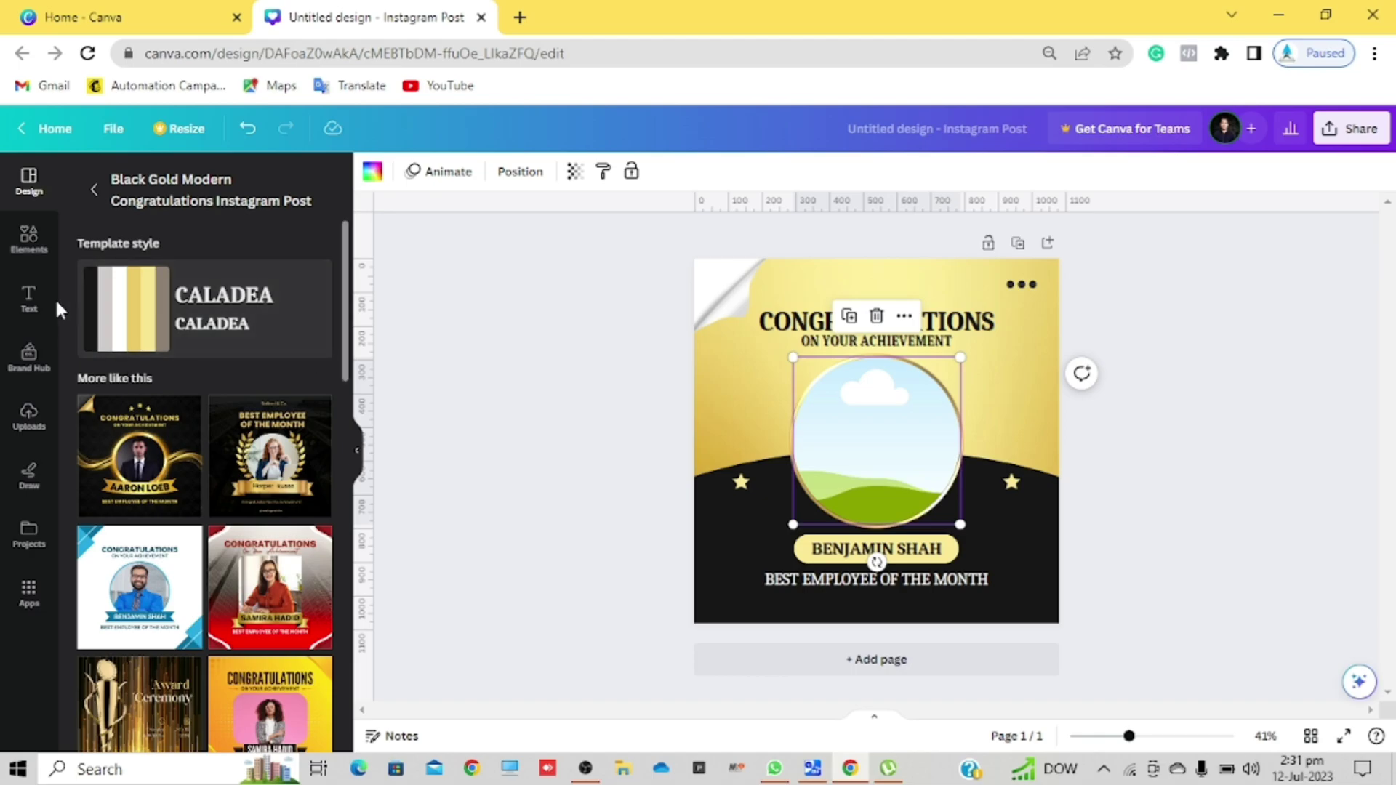
{"action": "left_click", "coordinate": [30, 416]}
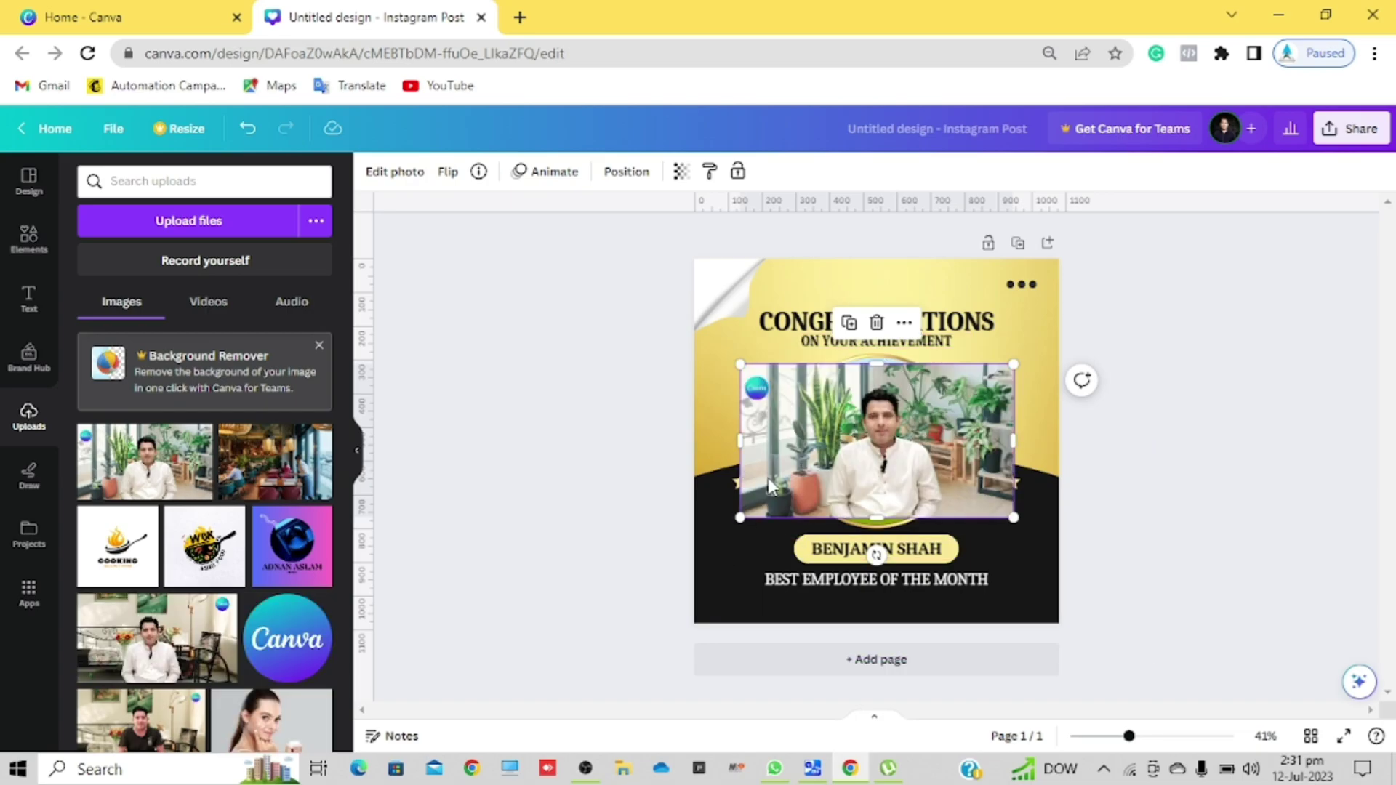
{"action": "left_click_drag", "start_coordinate": [780, 454], "coordinate": [858, 451]}
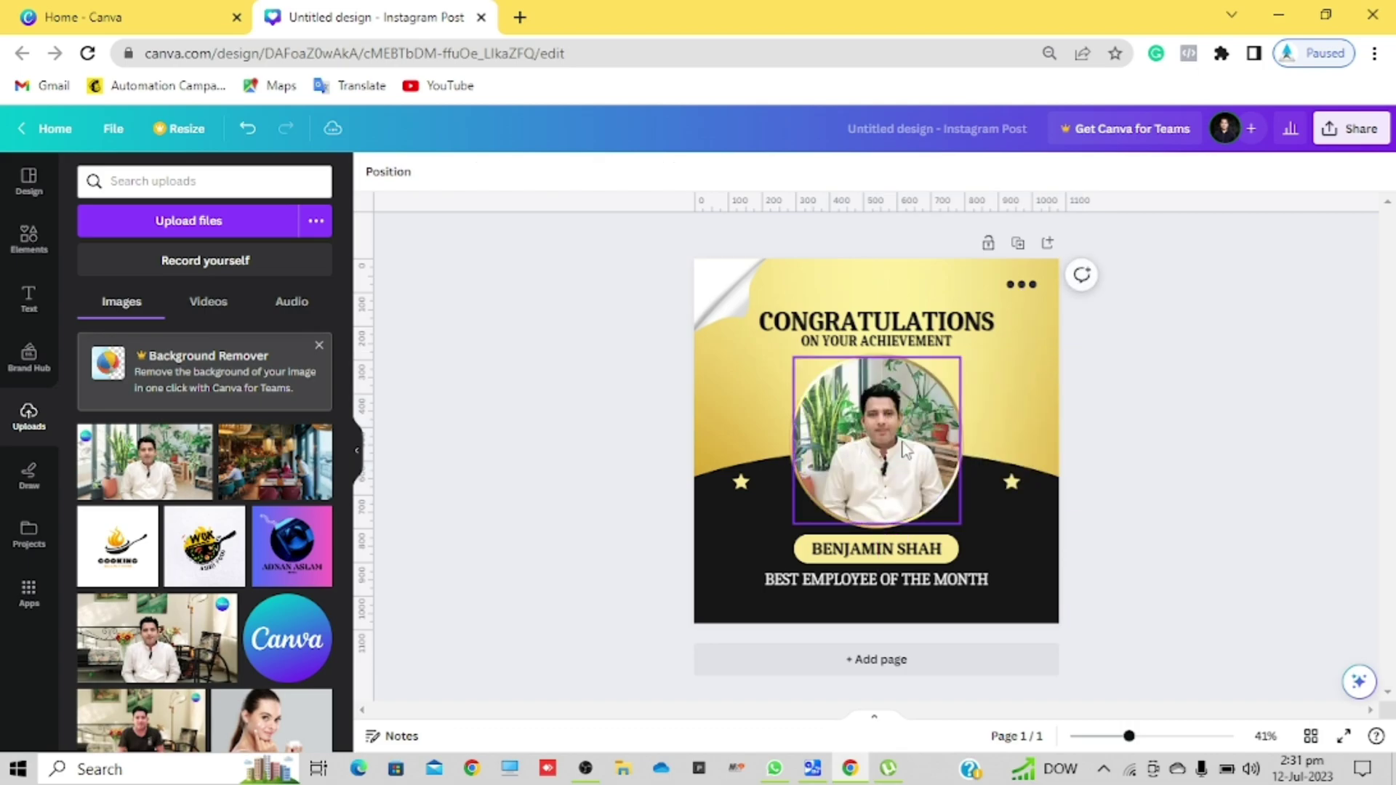
{"action": "left_click", "coordinate": [854, 556]}
{"action": "left_click", "coordinate": [854, 555]}
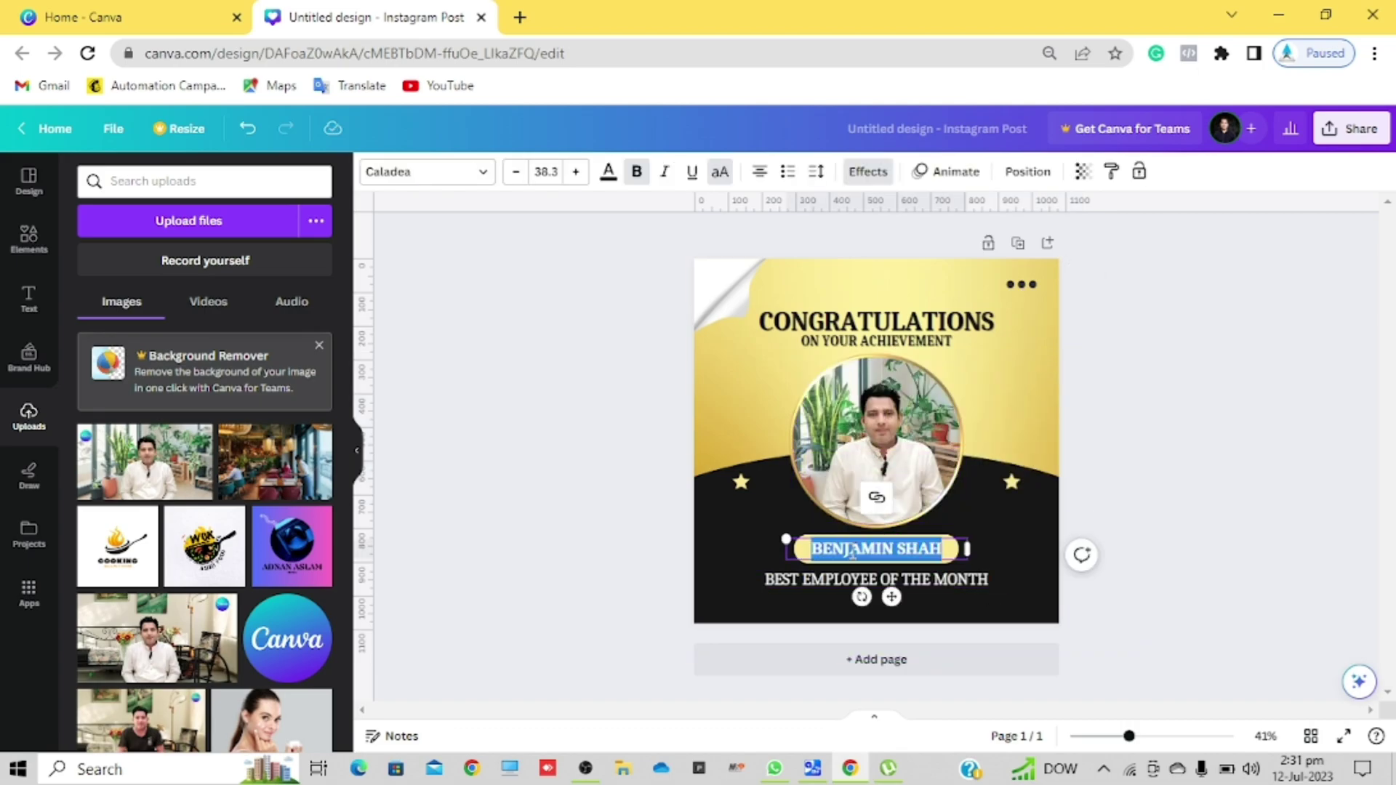
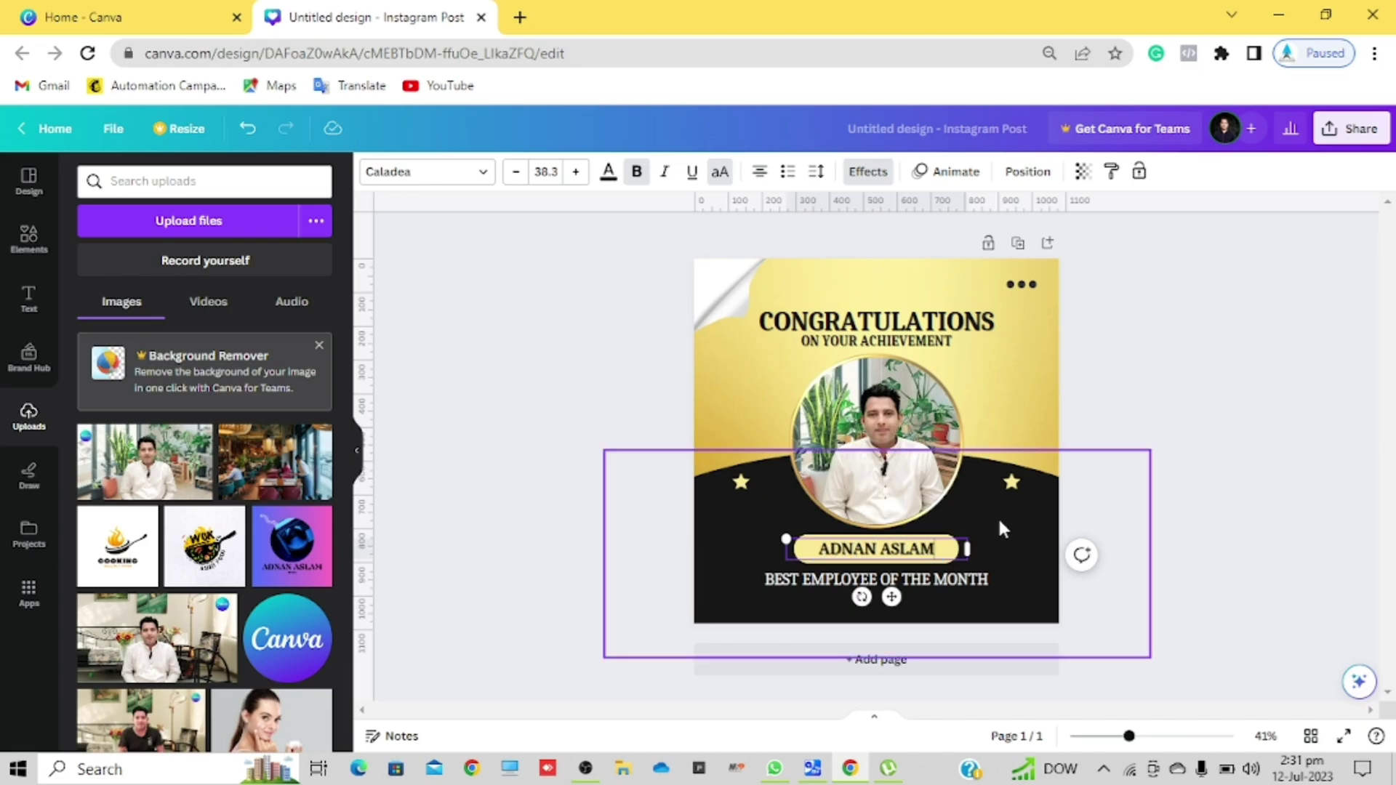
{"action": "left_click", "coordinate": [998, 521]}
Step: Nudge the black name shape and its text, then select the yellow background image
{"action": "left_click", "coordinate": [1185, 405]}
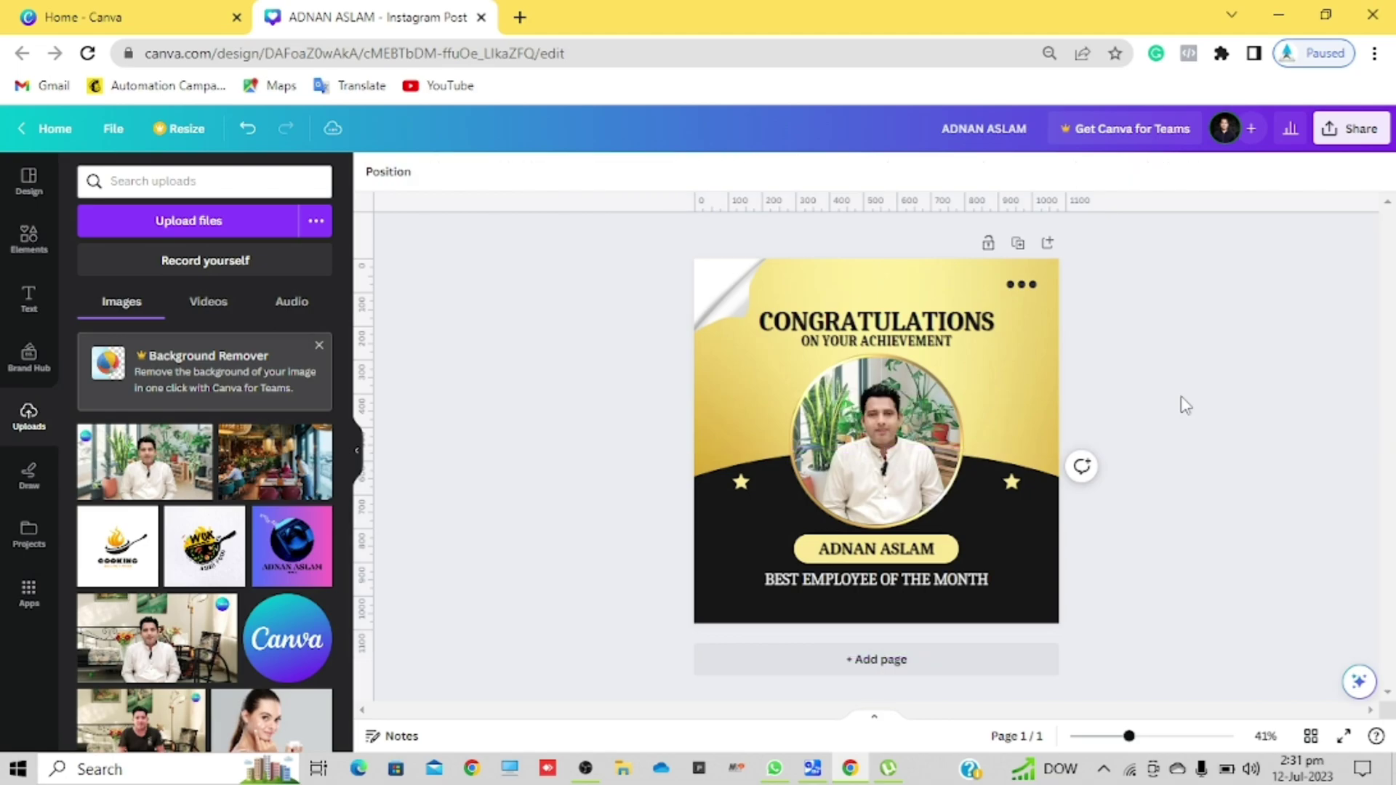
{"action": "left_click", "coordinate": [1001, 397]}
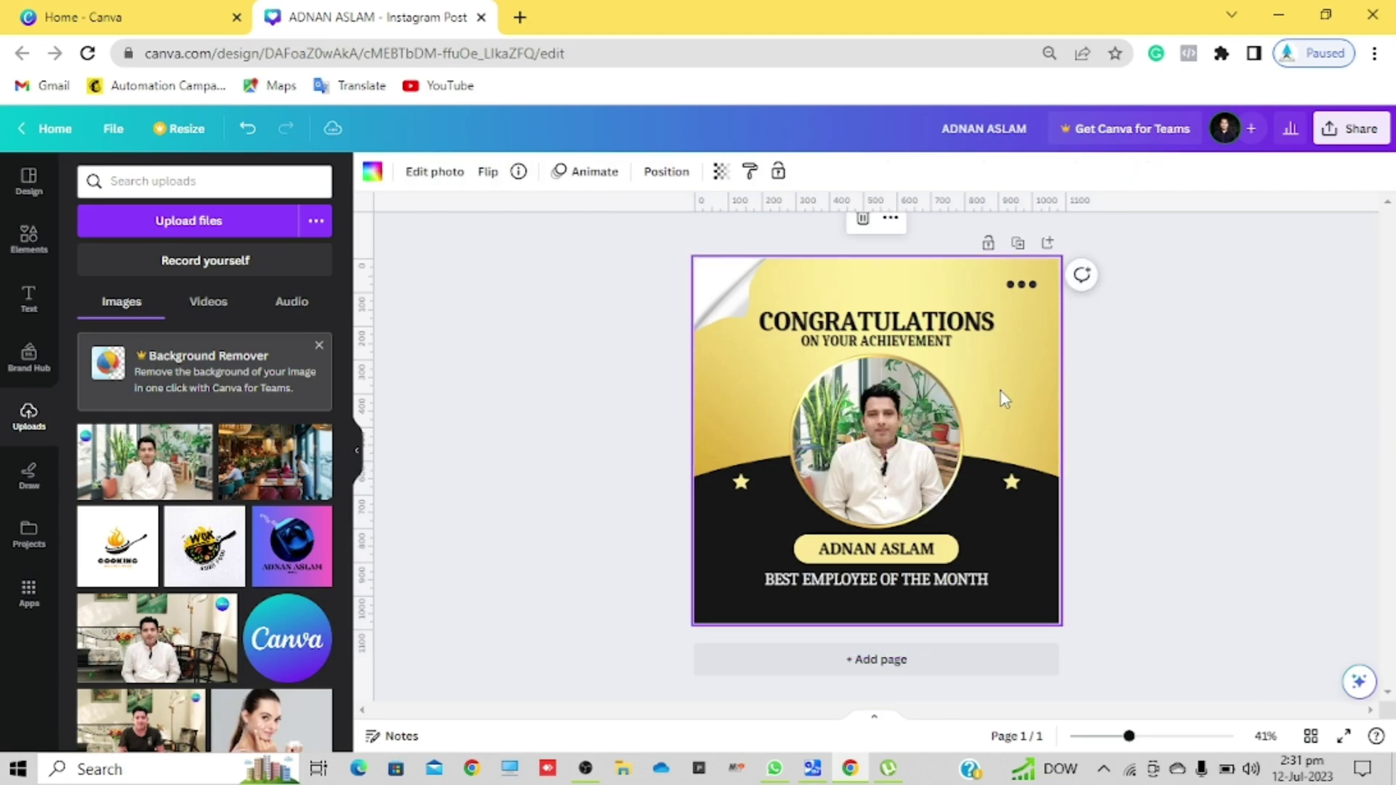
{"action": "key", "text": "Tab"}
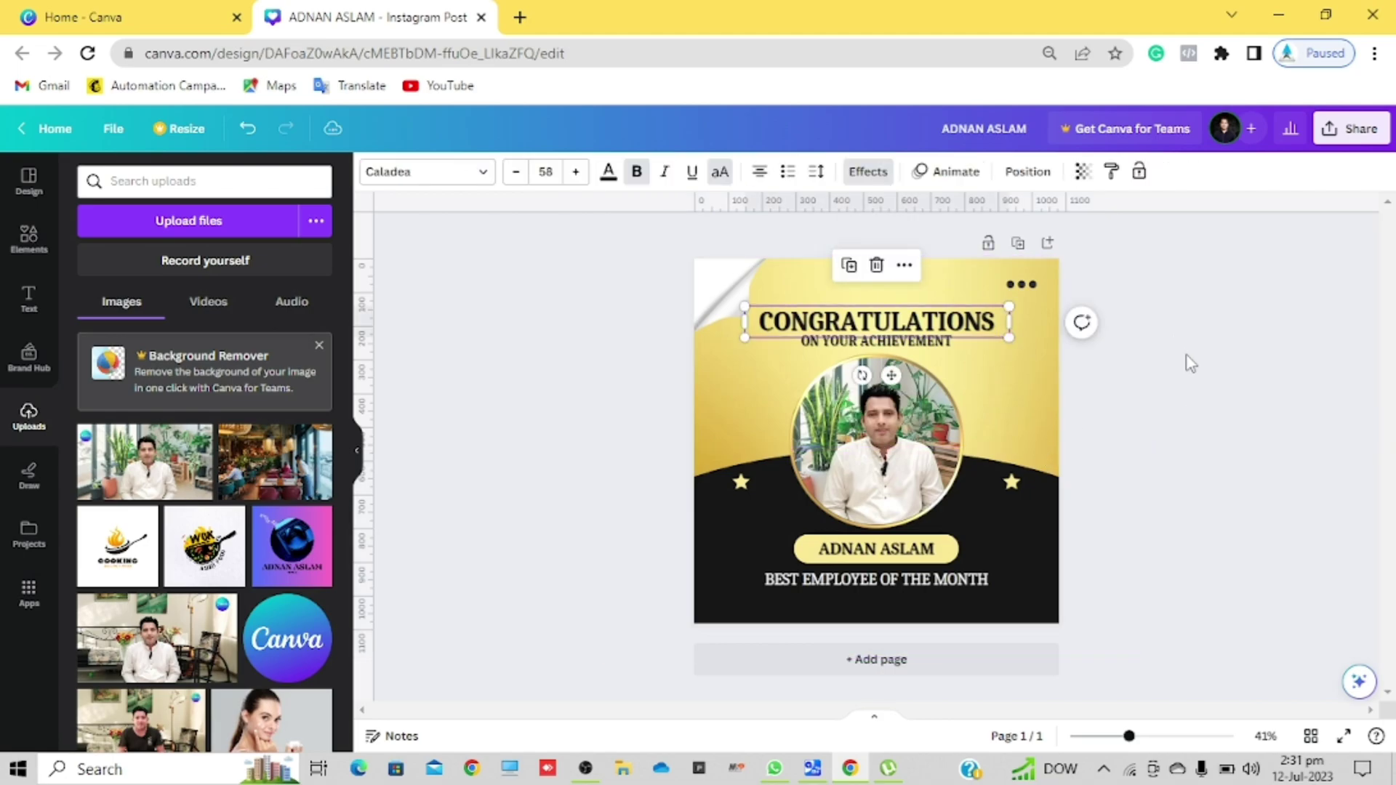
{"action": "left_click", "coordinate": [1192, 375]}
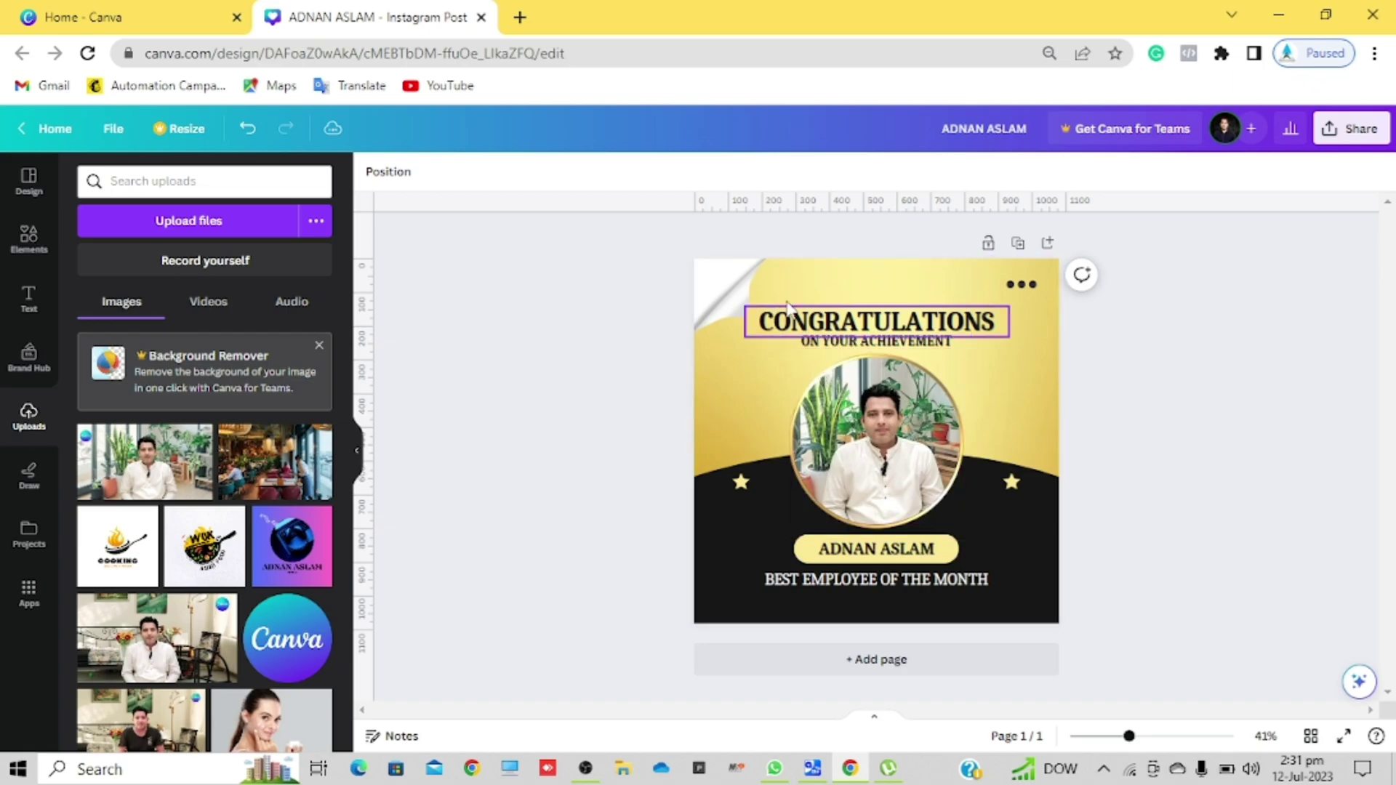
{"action": "left_click", "coordinate": [730, 304]}
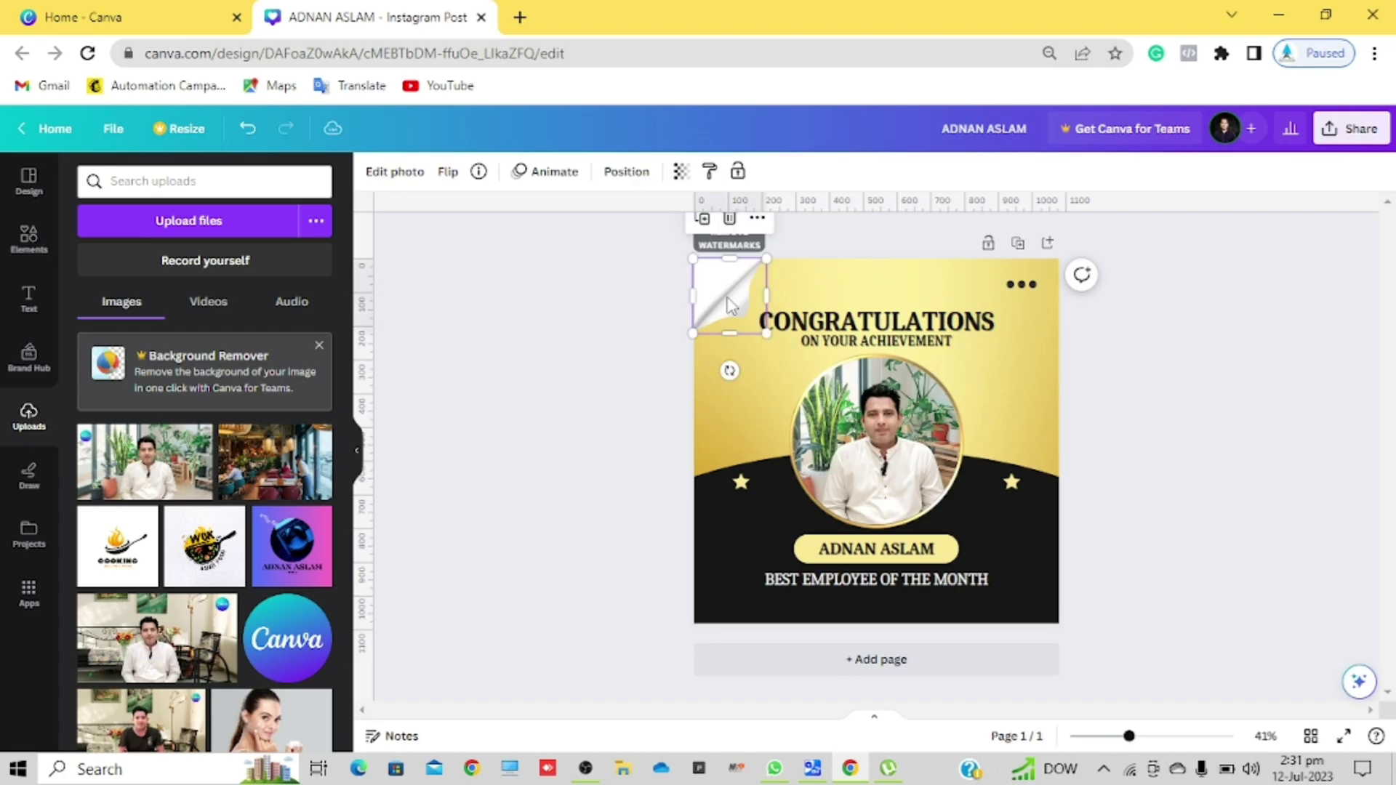
{"action": "left_click", "coordinate": [741, 462]}
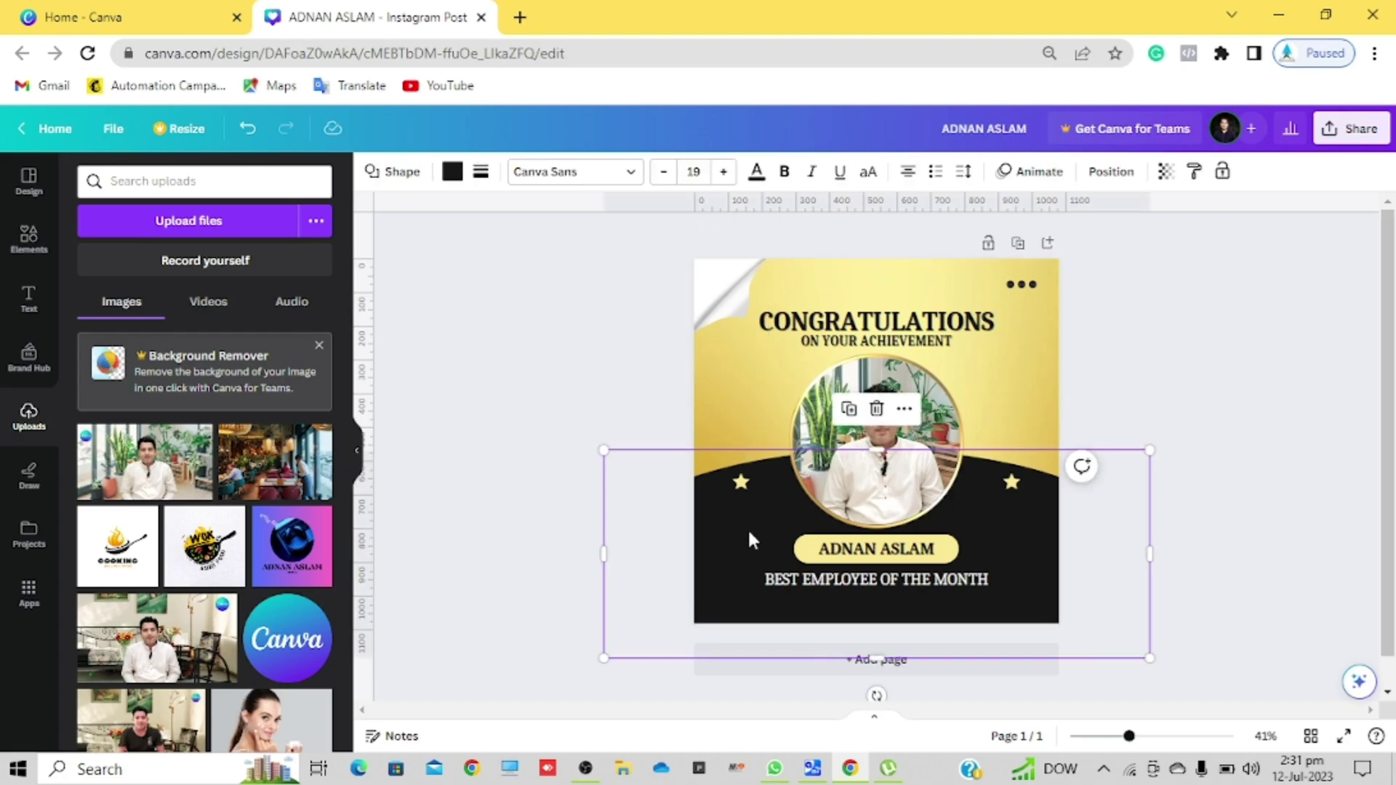
{"action": "mouse_move", "coordinate": [748, 513]}
{"action": "left_mouse_down"}
{"action": "mouse_move", "coordinate": [751, 460]}
{"action": "mouse_move", "coordinate": [749, 527]}
{"action": "left_mouse_up"}
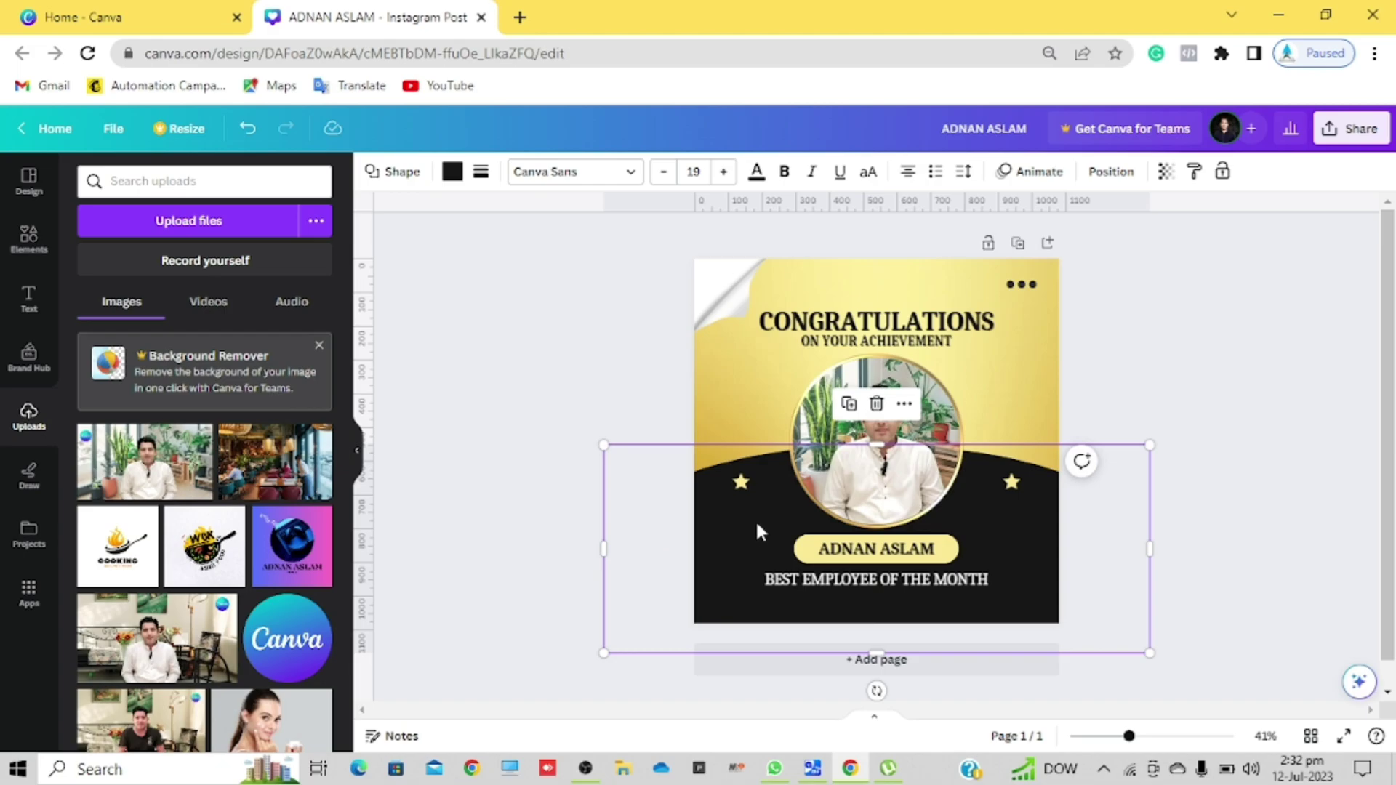
{"action": "left_click", "coordinate": [764, 377]}
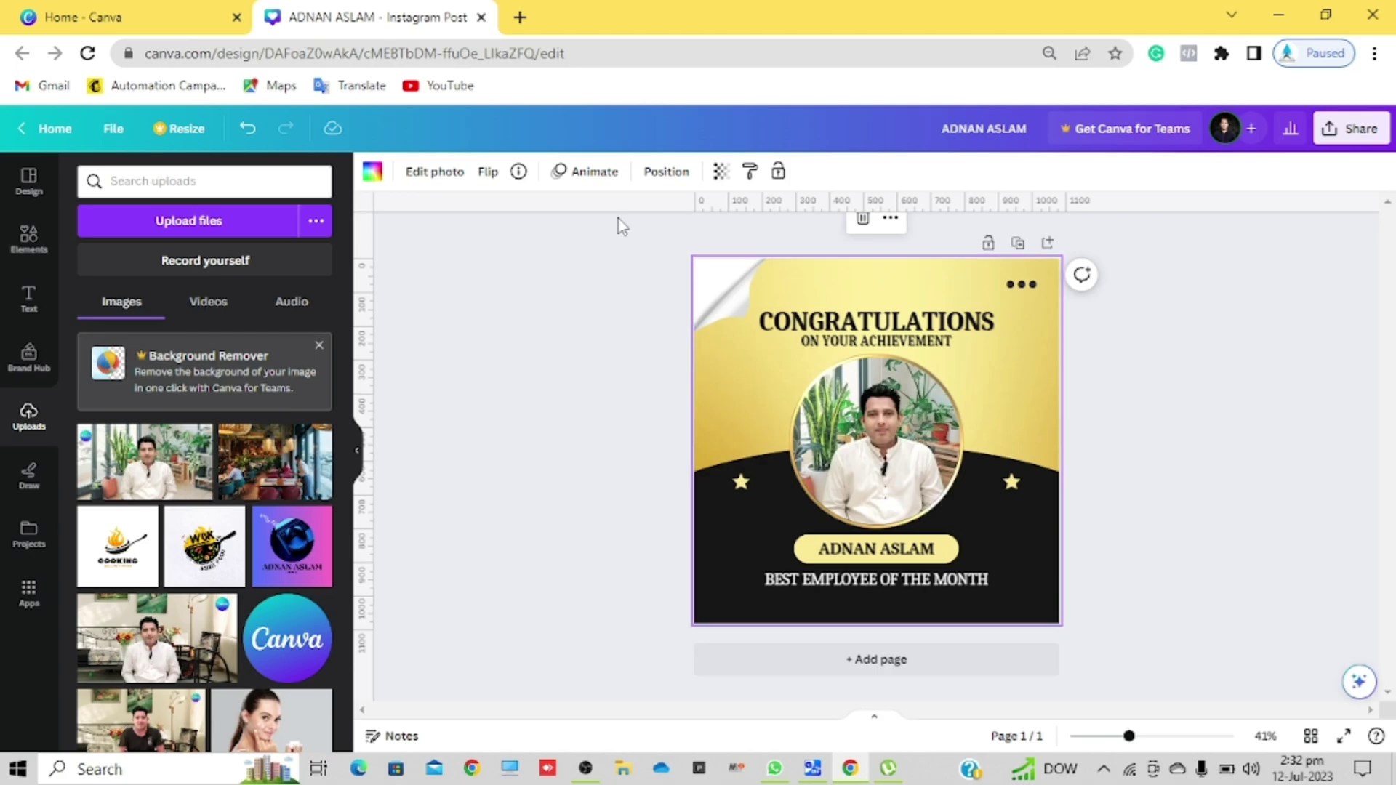
Step: Try lime, green and gradient backgrounds, then settle on solid yellow #ffde59
{"action": "left_click", "coordinate": [374, 178]}
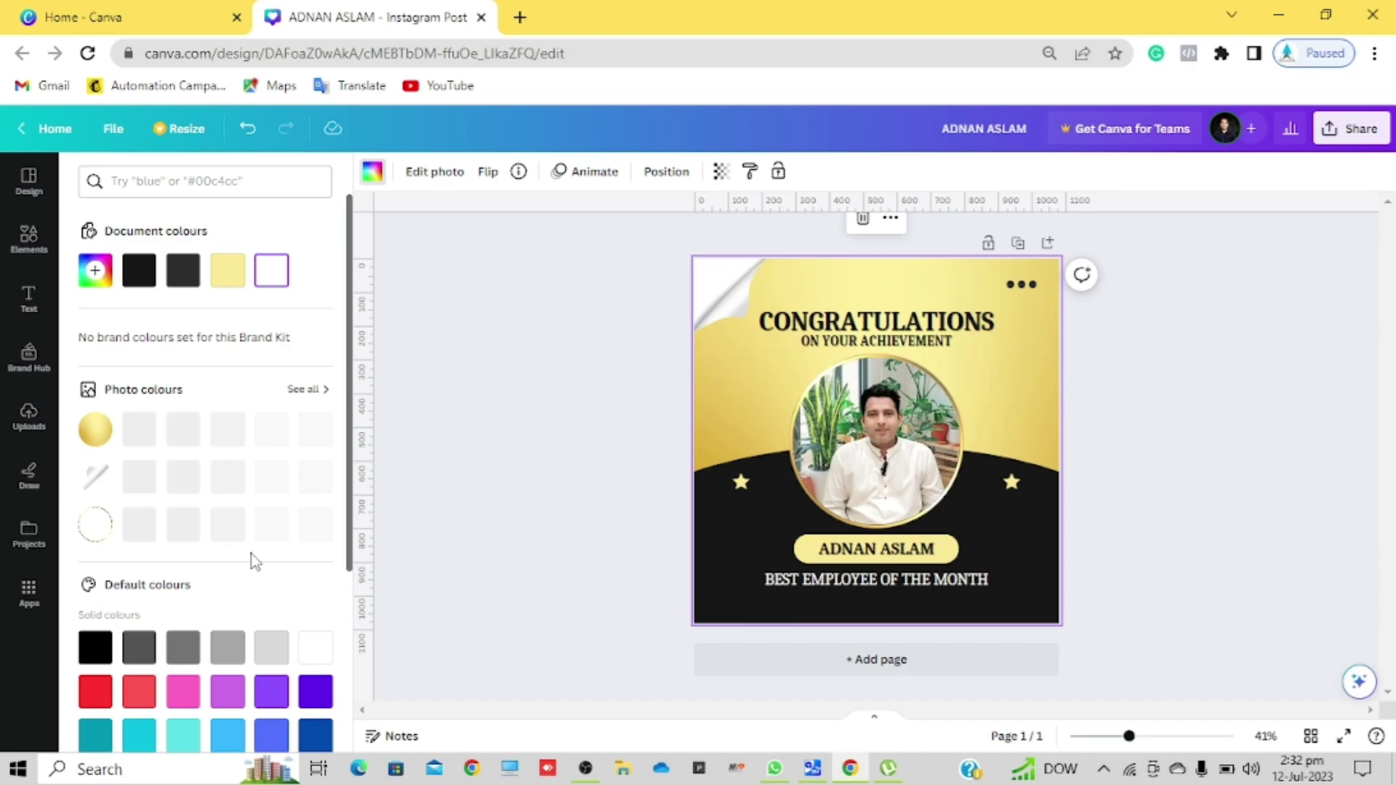
{"action": "scroll", "coordinate": [295, 574], "scroll_direction": "down", "scroll_amount": 4}
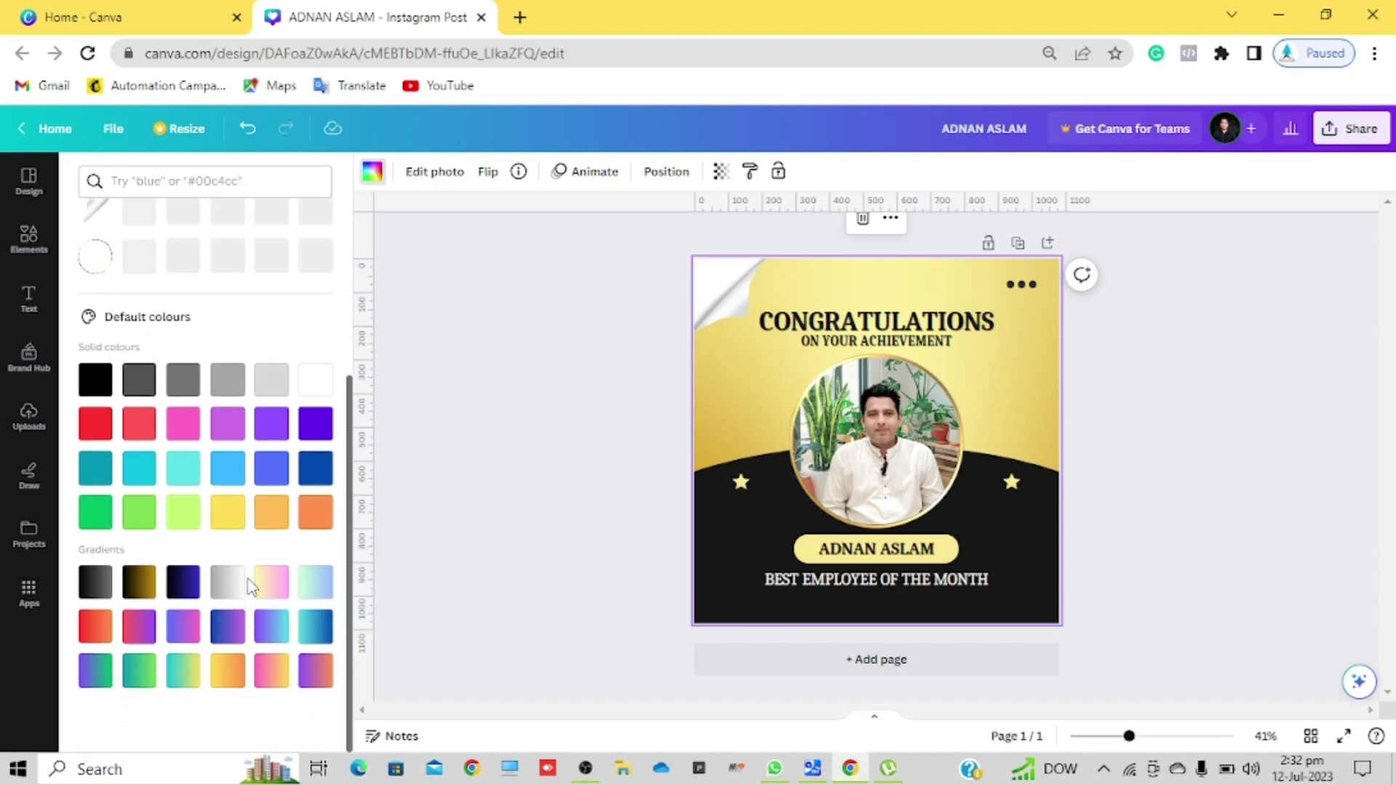
{"action": "left_click", "coordinate": [226, 523]}
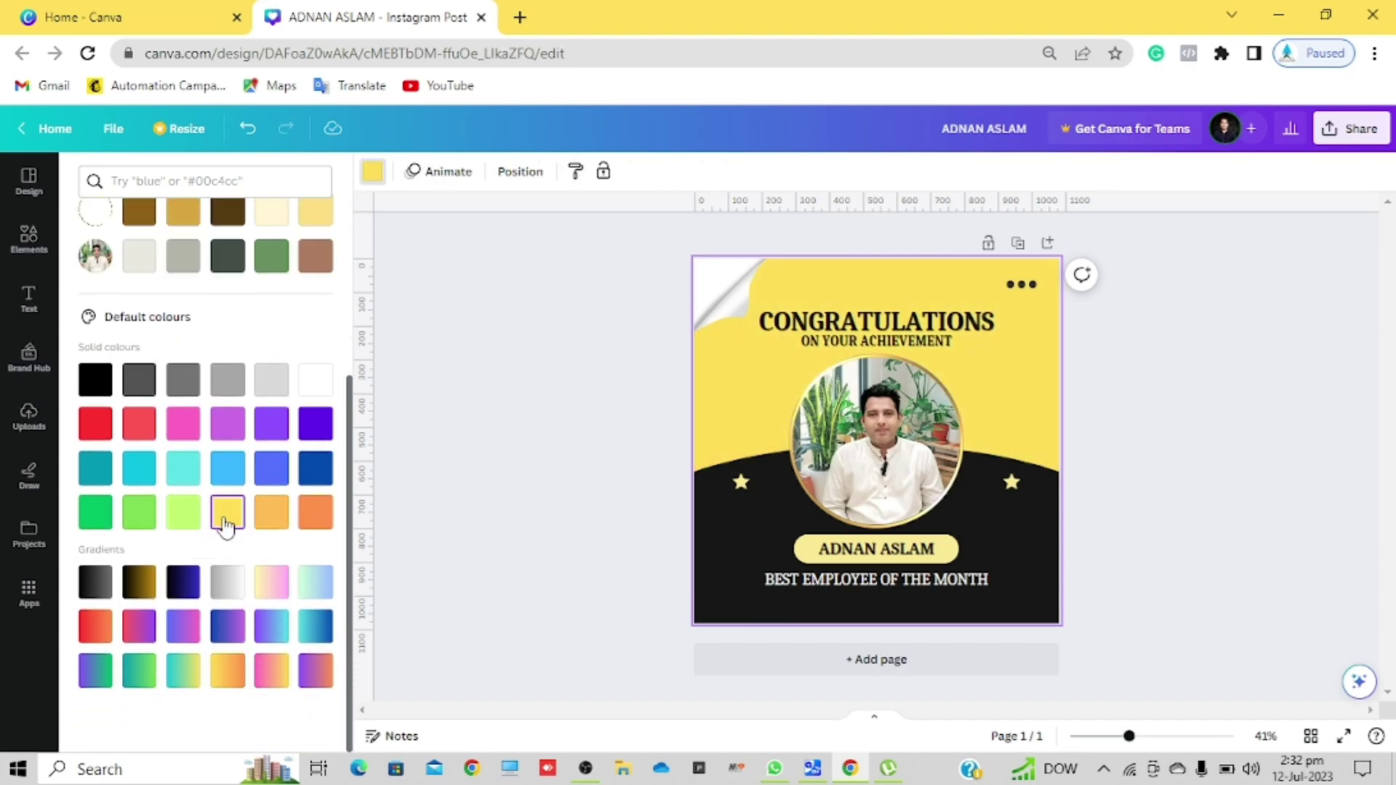
{"action": "left_click", "coordinate": [182, 518]}
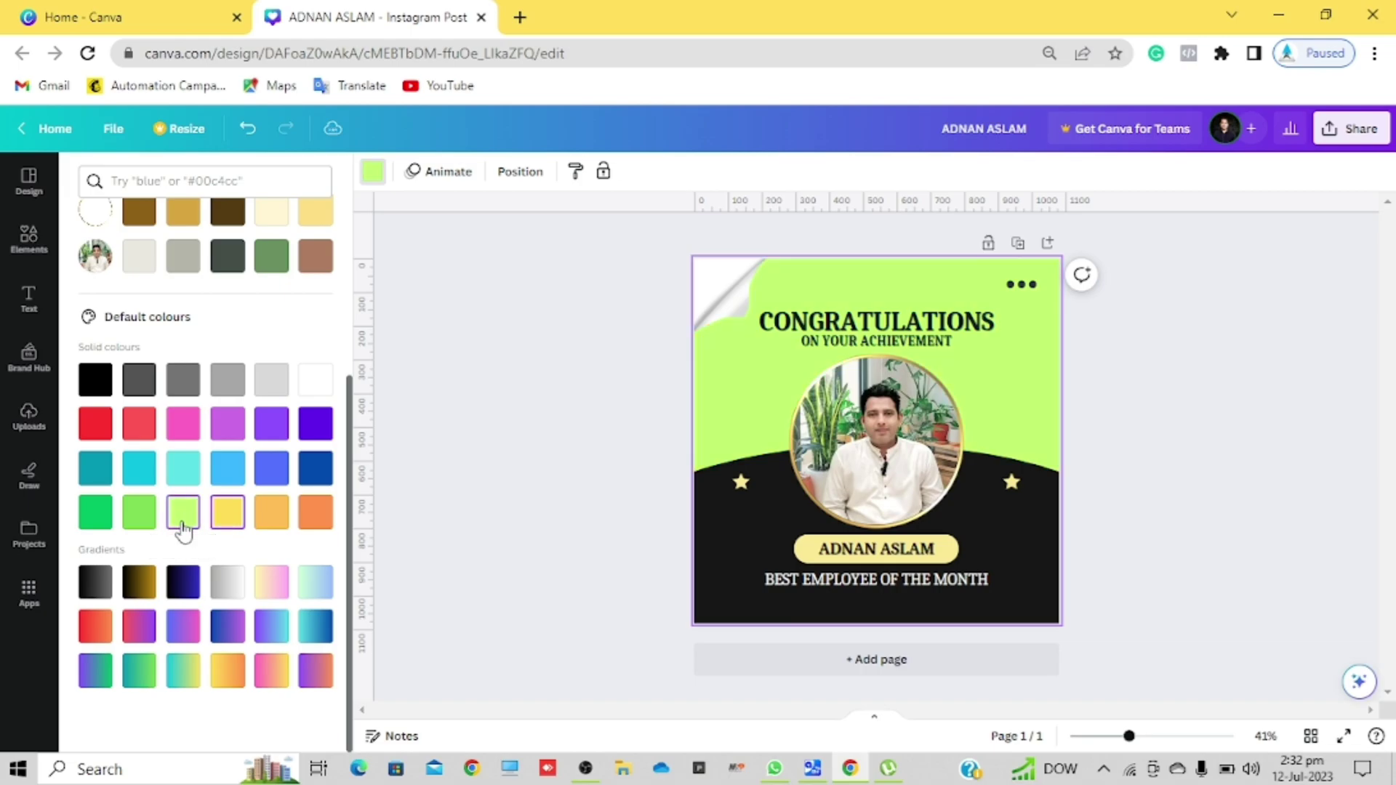
{"action": "left_click", "coordinate": [143, 522]}
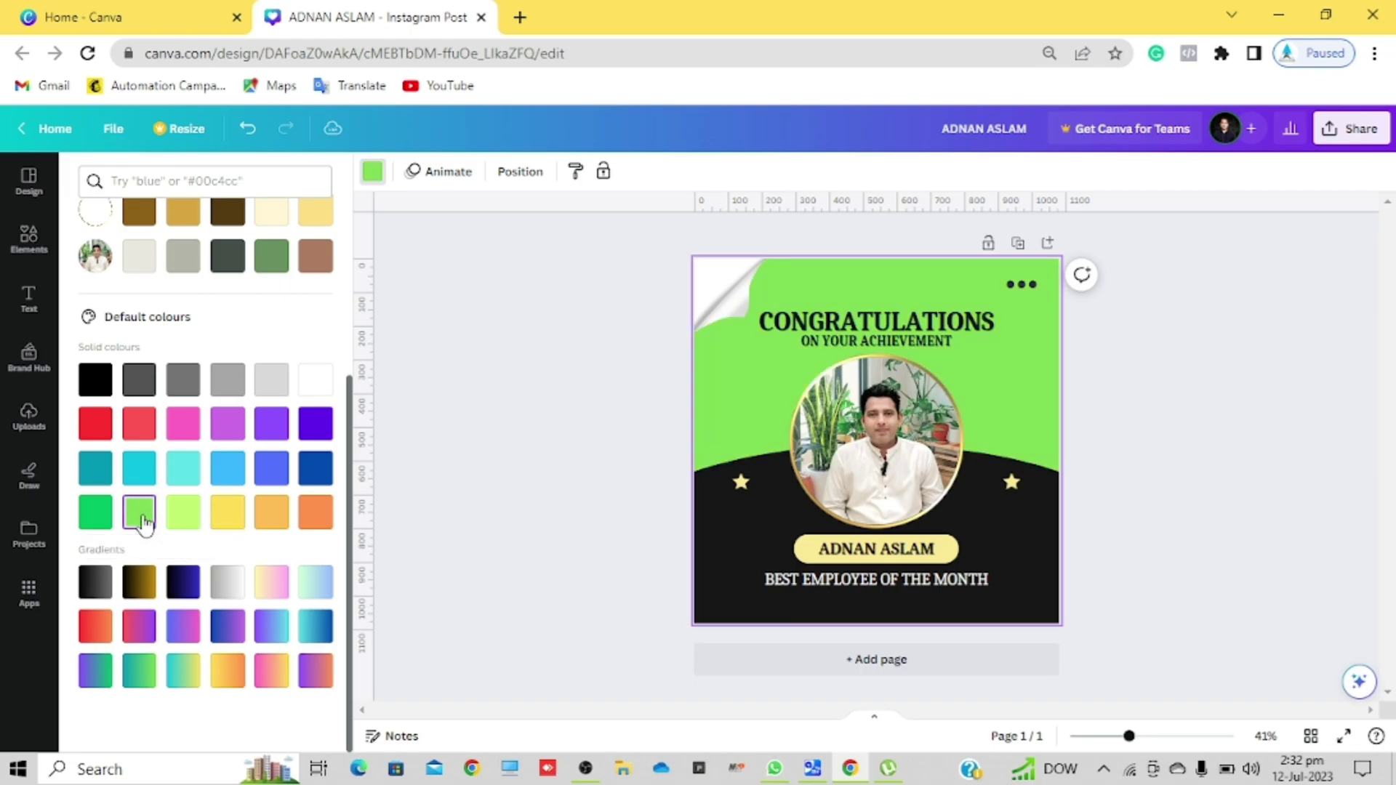
{"action": "left_click", "coordinate": [226, 581]}
{"action": "left_click", "coordinate": [186, 586]}
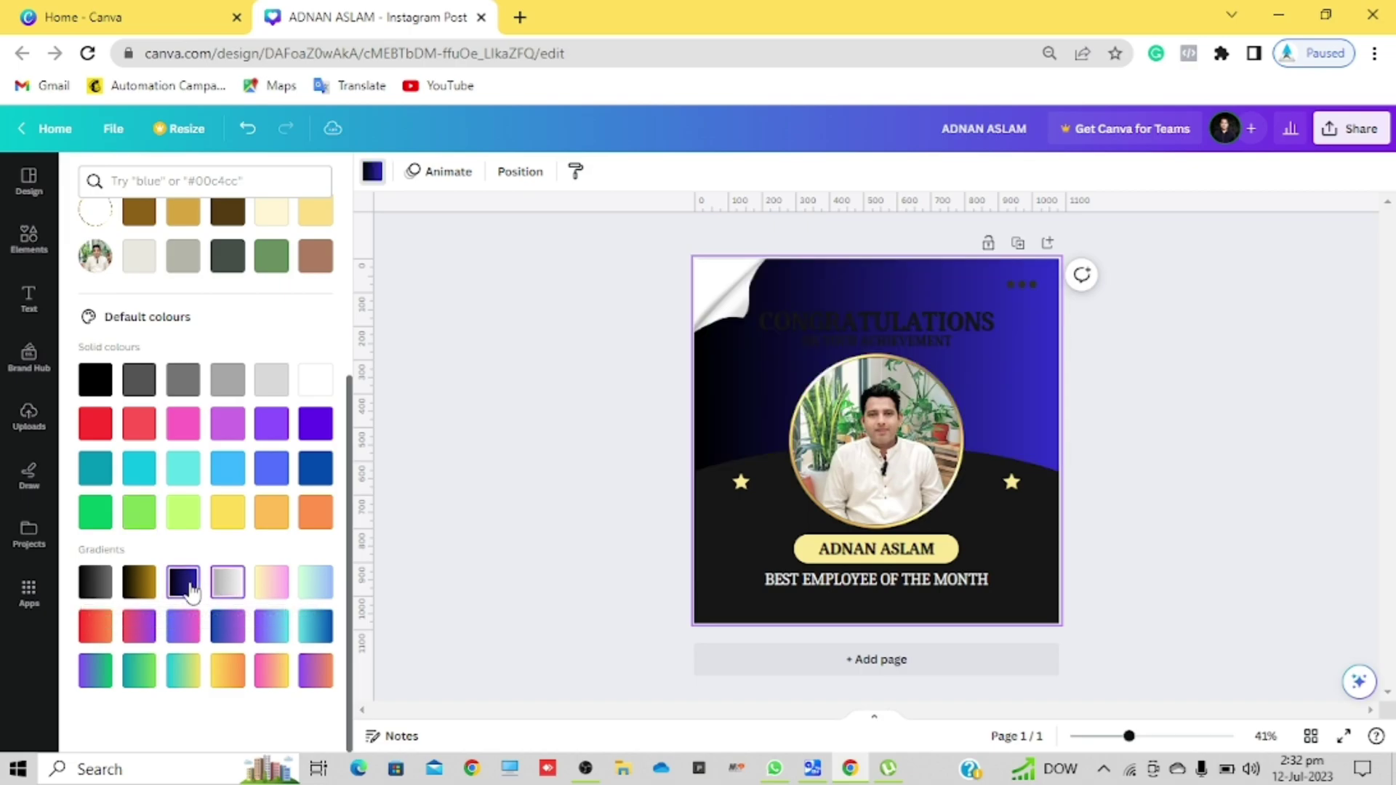
{"action": "left_click", "coordinate": [227, 514]}
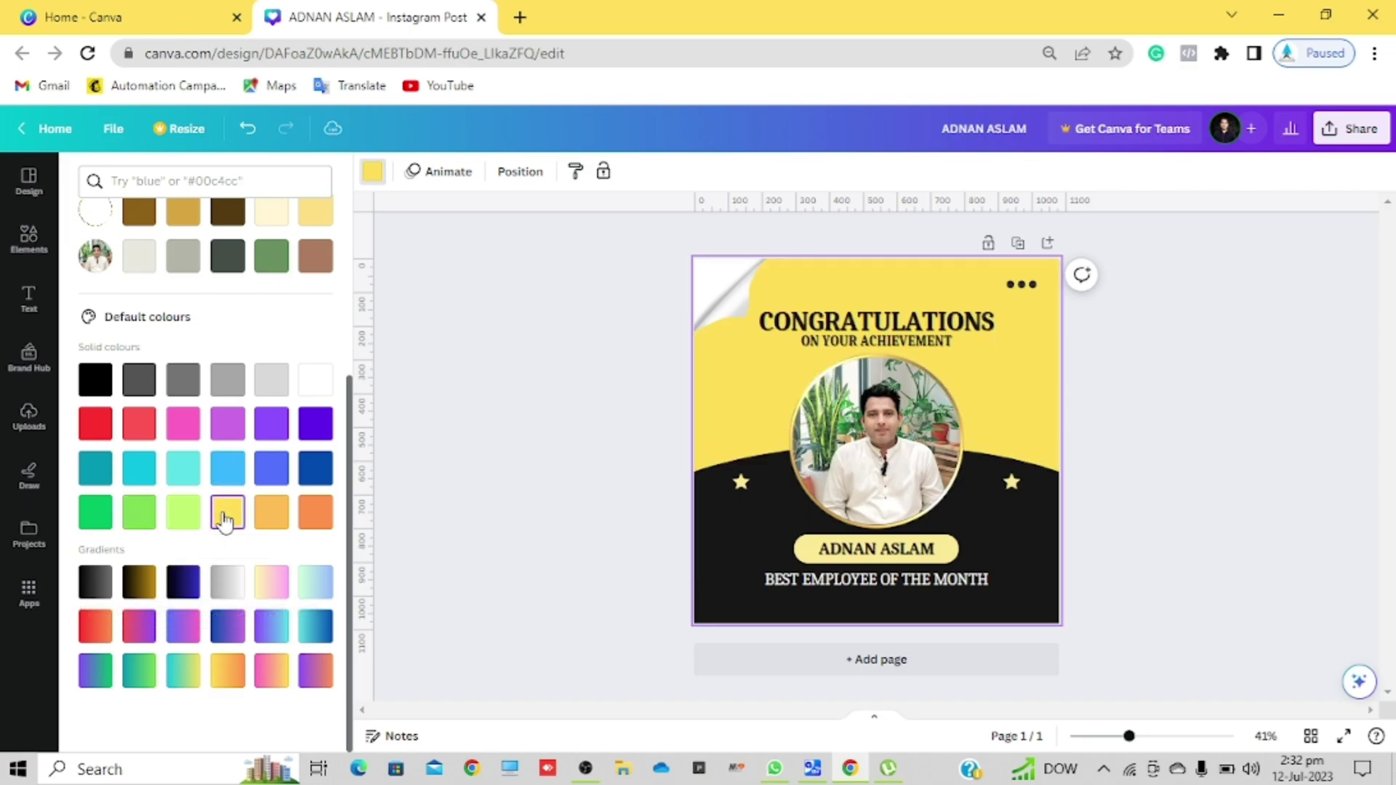
{"action": "left_click", "coordinate": [932, 330]}
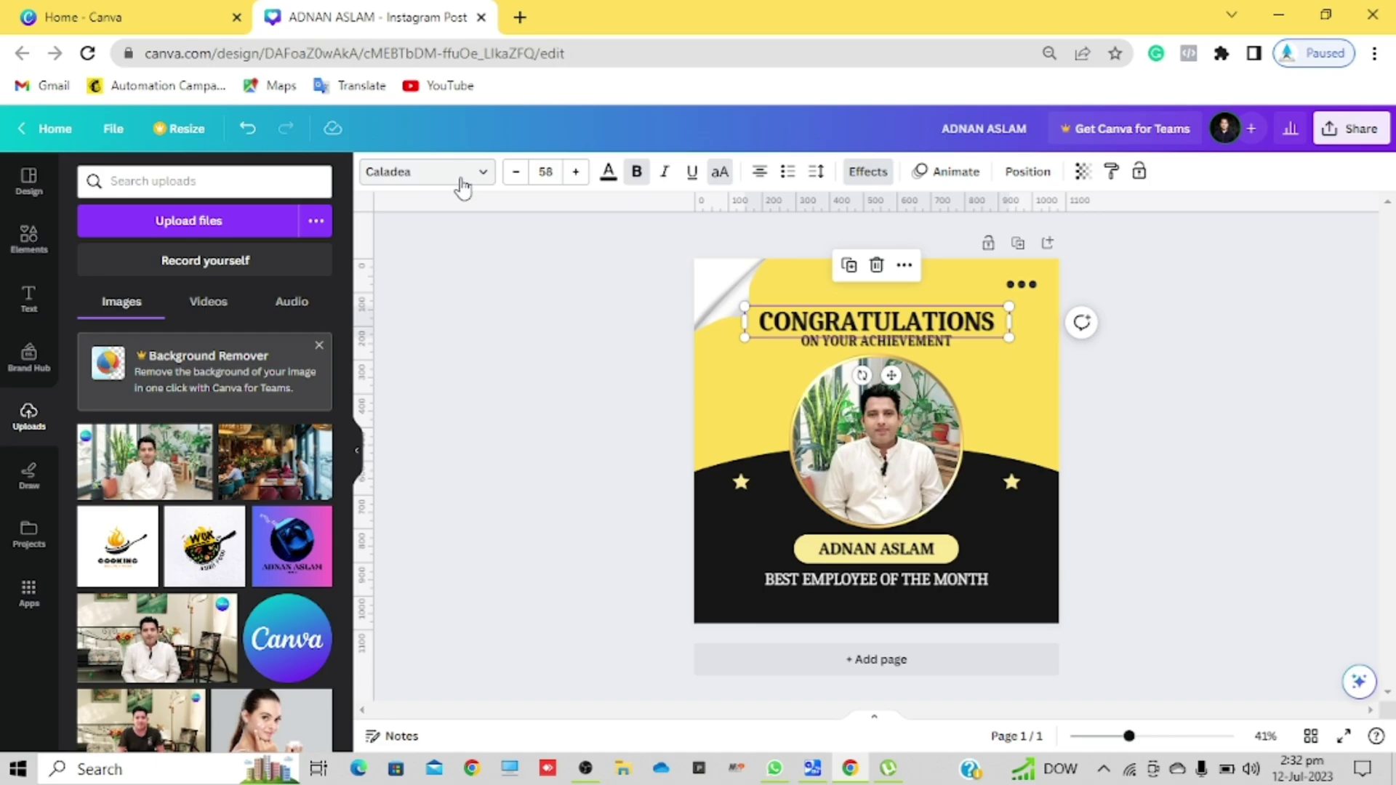
Step: Check the CONGRATULATIONS font and toggle Bold off and back on, keeping it bold
{"action": "left_click", "coordinate": [462, 187]}
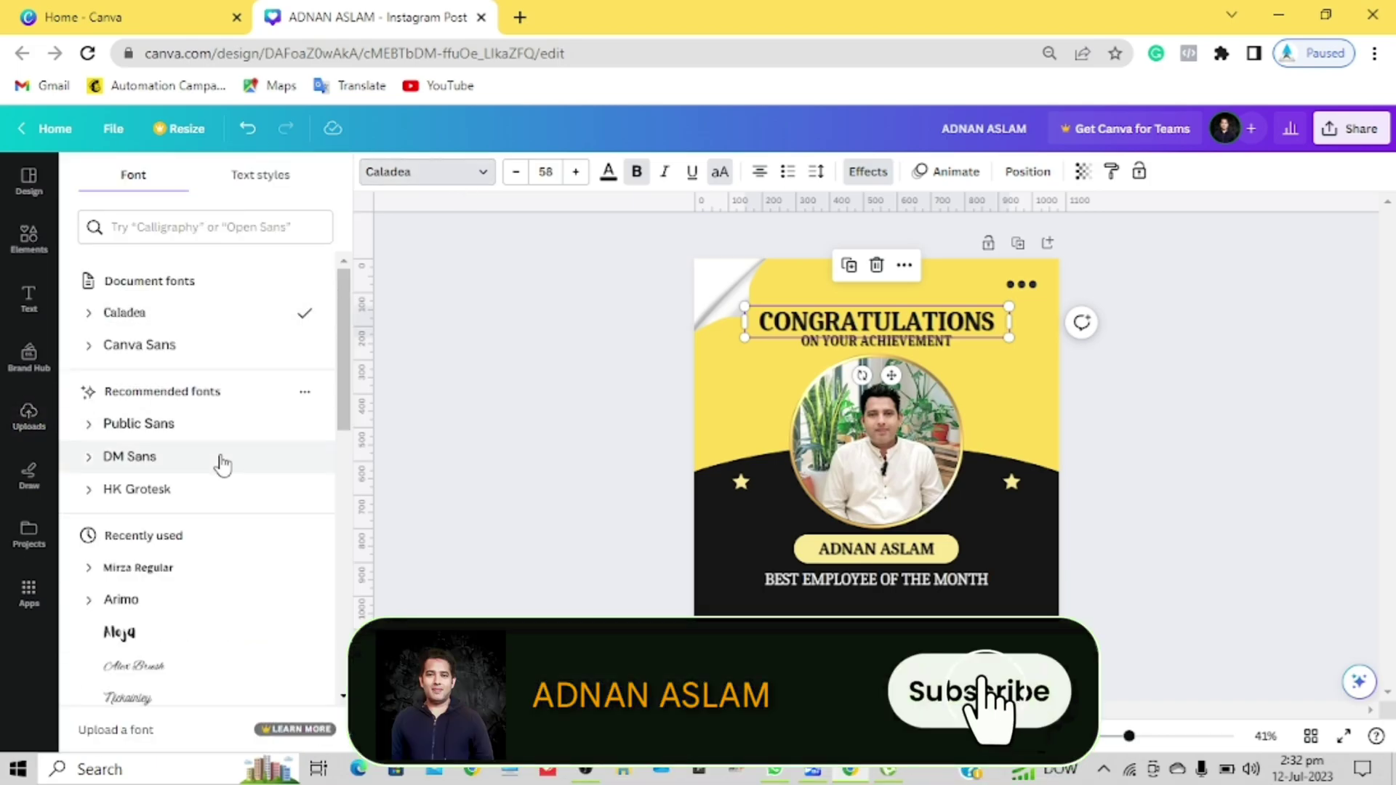
{"action": "left_click", "coordinate": [528, 417]}
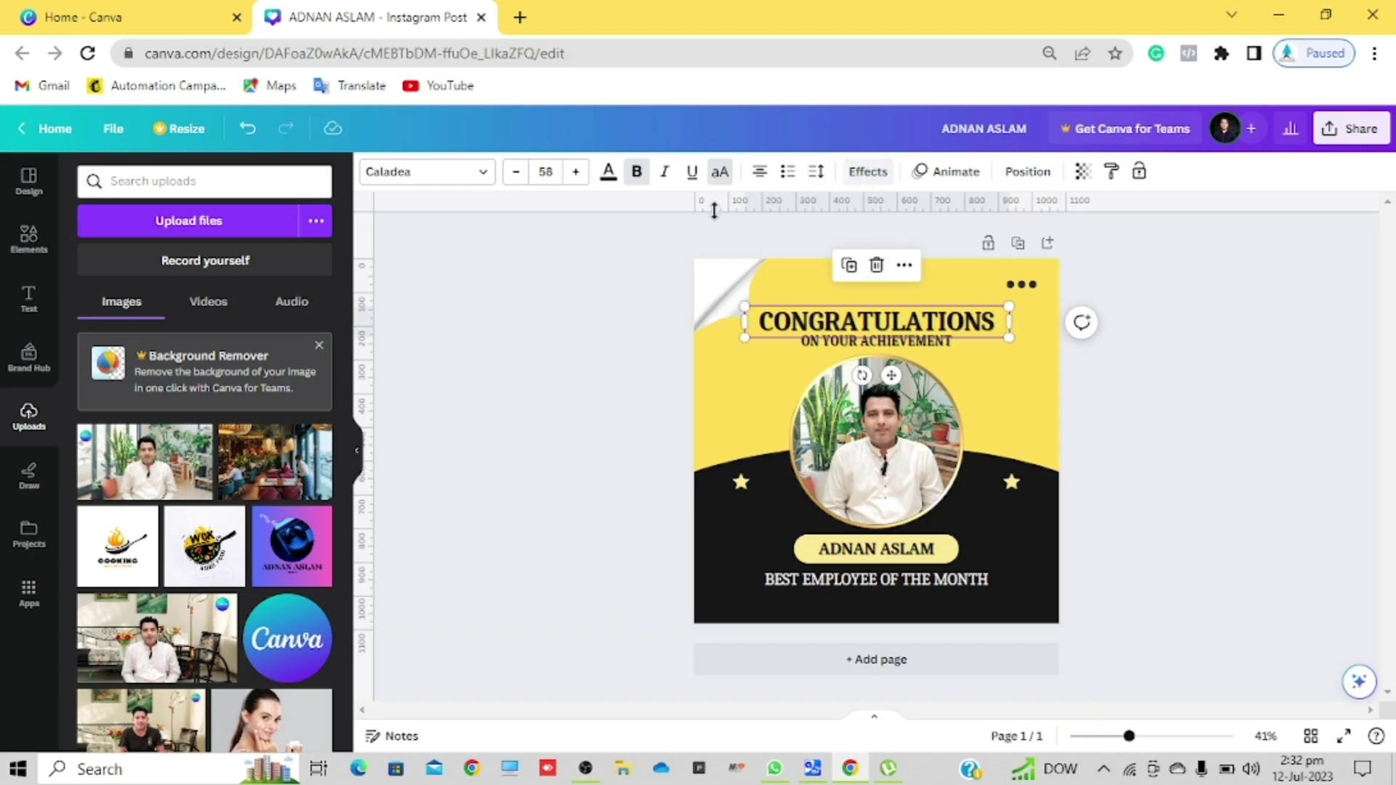
{"action": "left_click", "coordinate": [636, 173]}
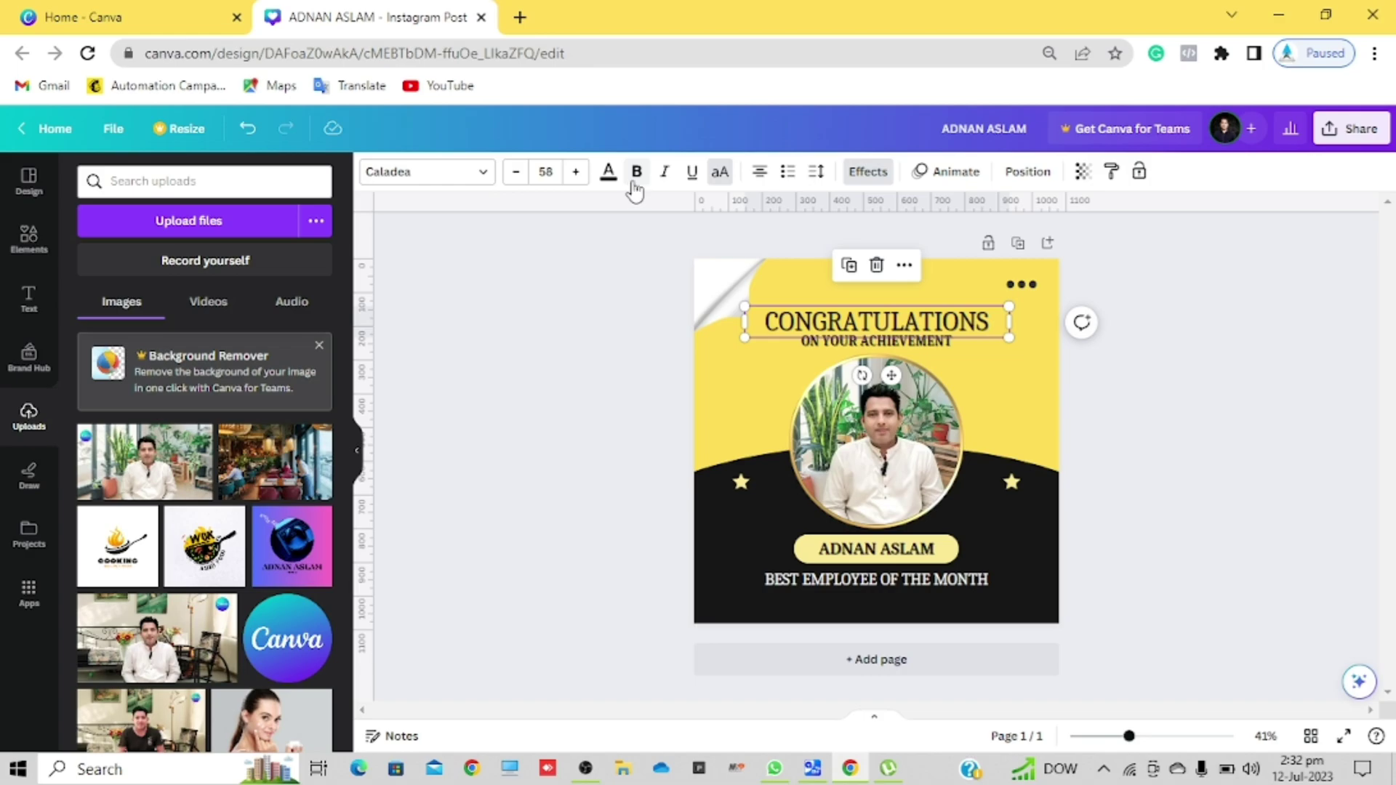
{"action": "left_click", "coordinate": [636, 175]}
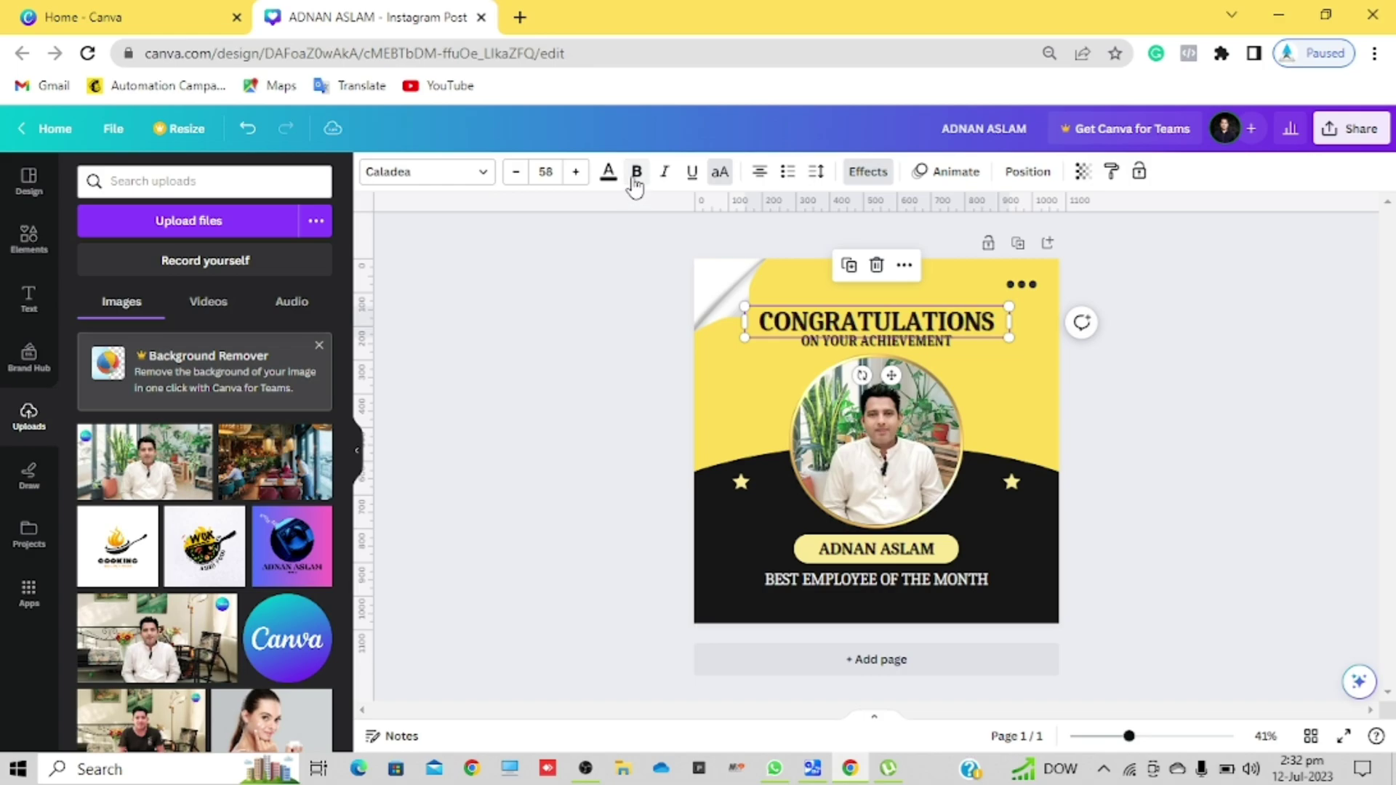
{"action": "left_click", "coordinate": [868, 173]}
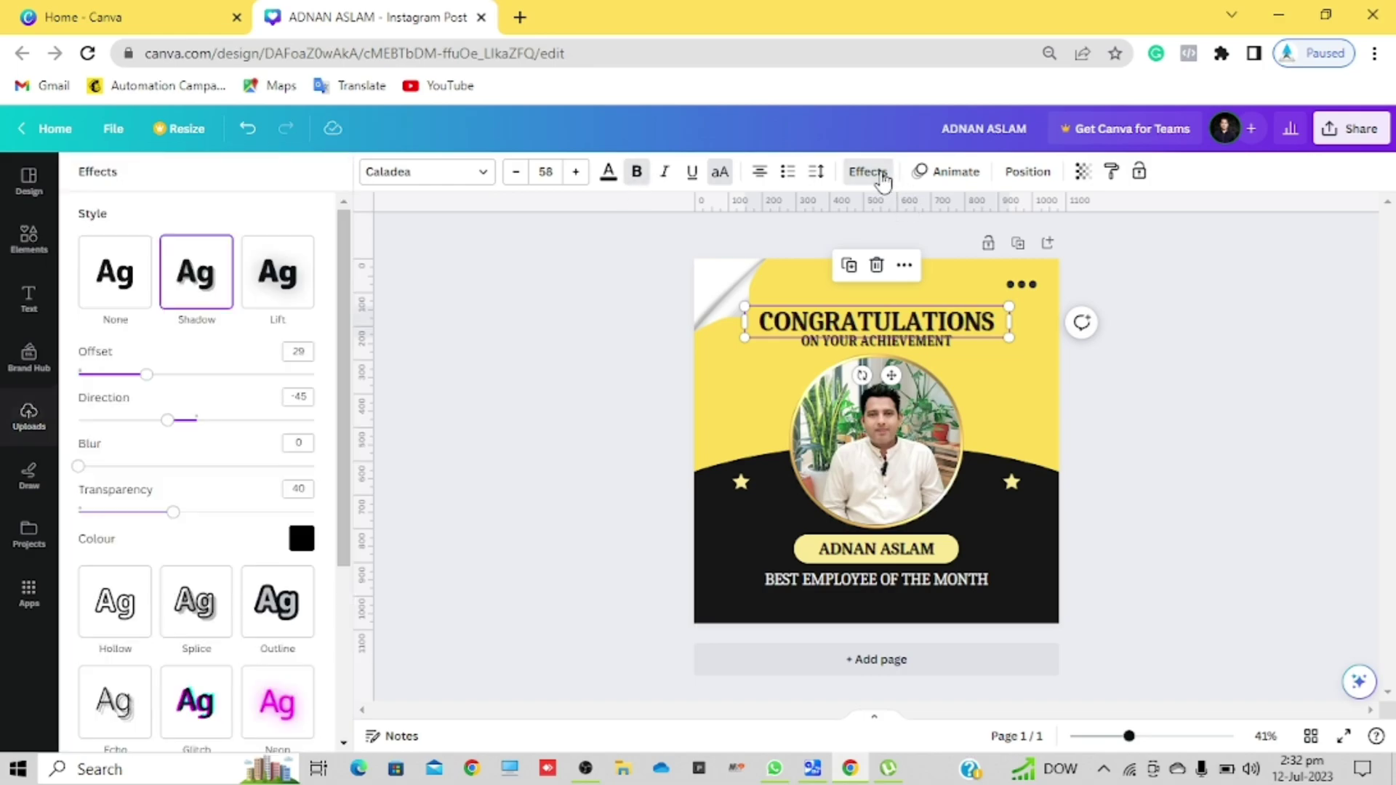
Step: Try Lift and Neon on the CONGRATULATIONS heading, then apply the Glitch effect
{"action": "left_click", "coordinate": [285, 281]}
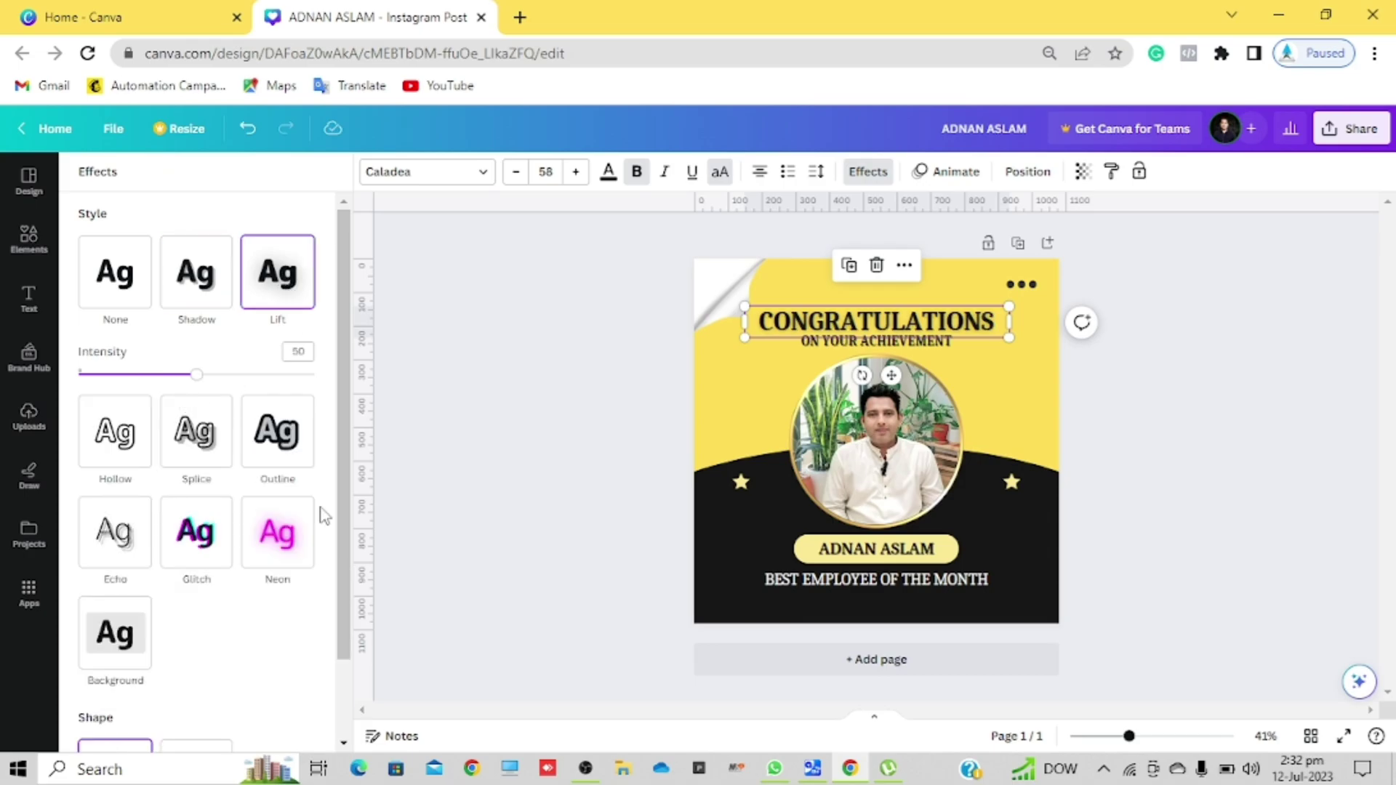
{"action": "left_click", "coordinate": [293, 529]}
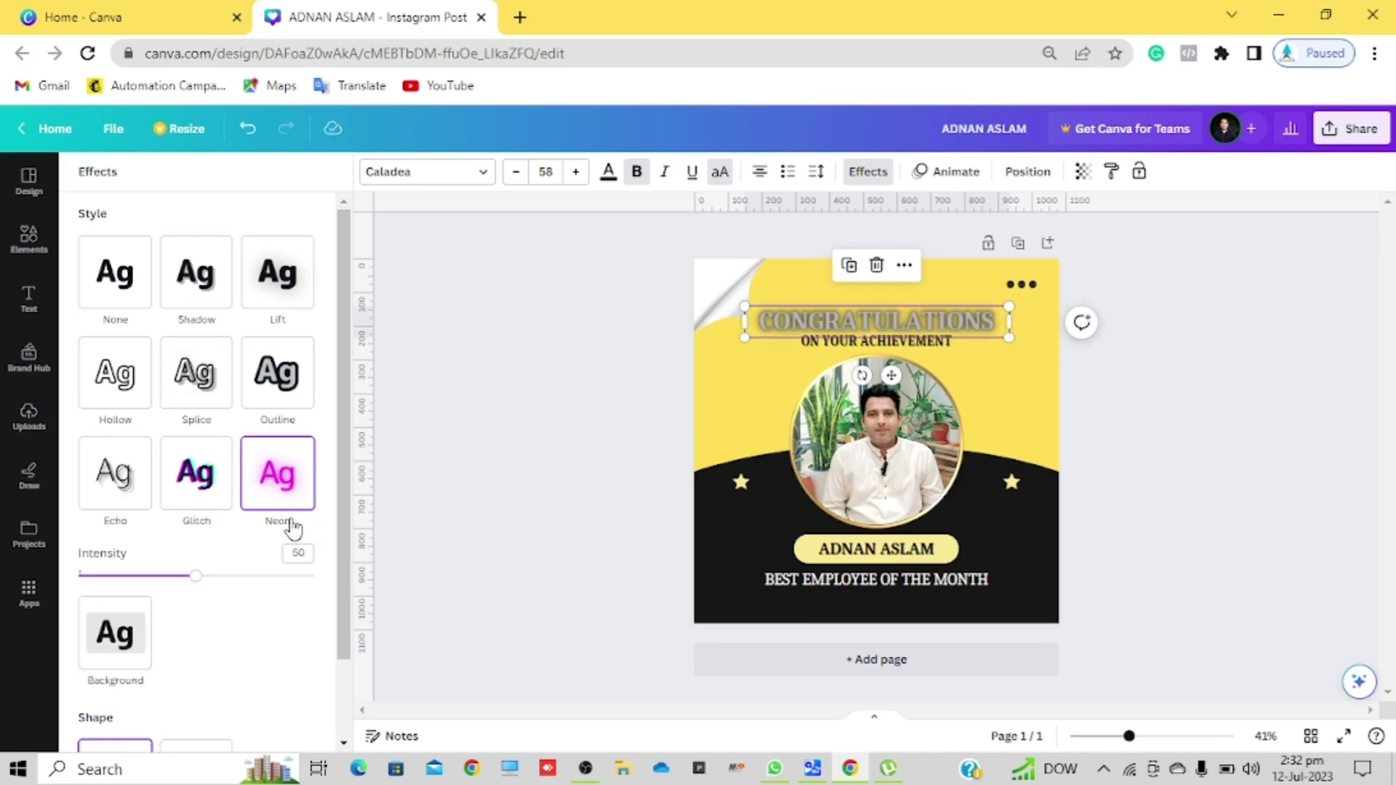
{"action": "left_click", "coordinate": [207, 494]}
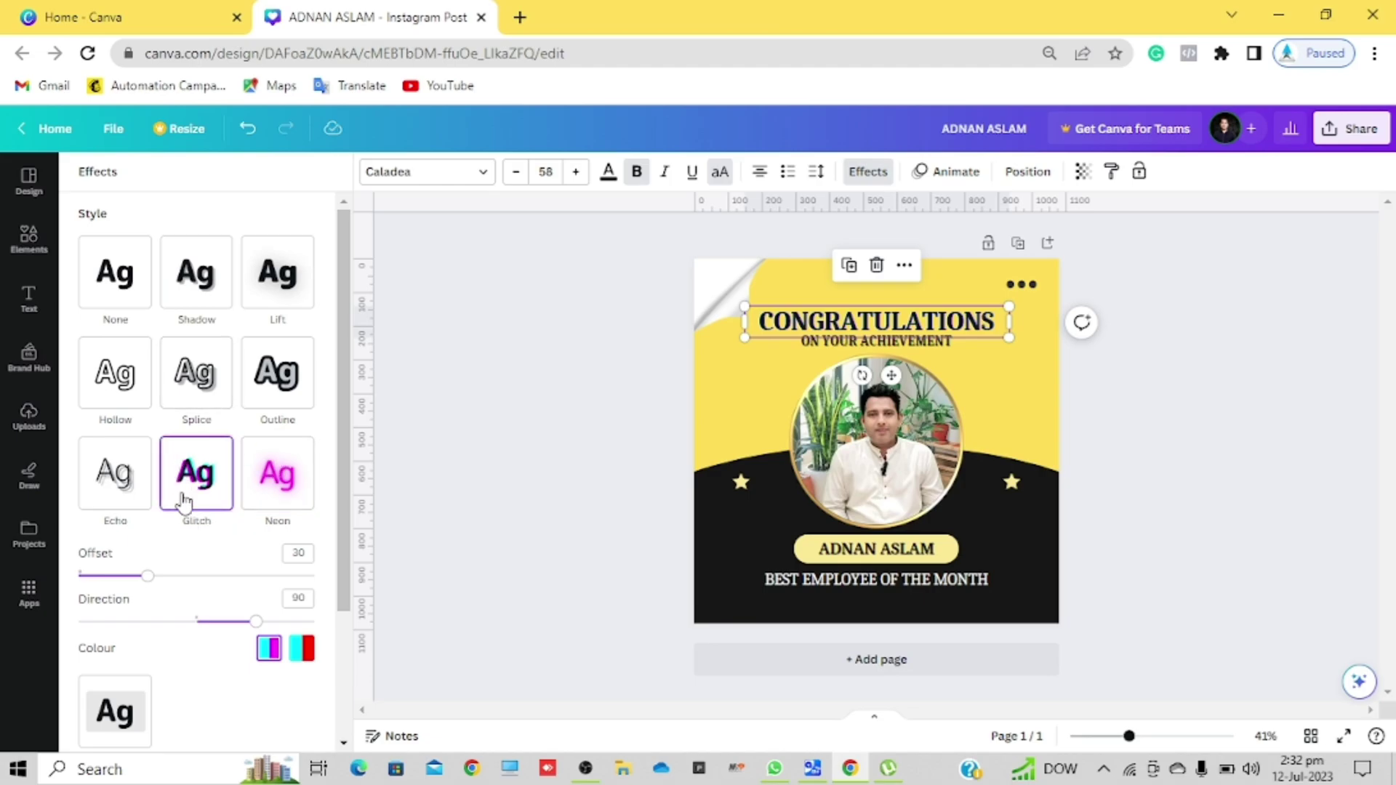
{"action": "scroll", "coordinate": [187, 492], "scroll_direction": "down", "scroll_amount": 2}
Step: Try Lift on the ON YOUR ACHIEVEMENT line, then apply the Outline effect
{"action": "left_click", "coordinate": [820, 352]}
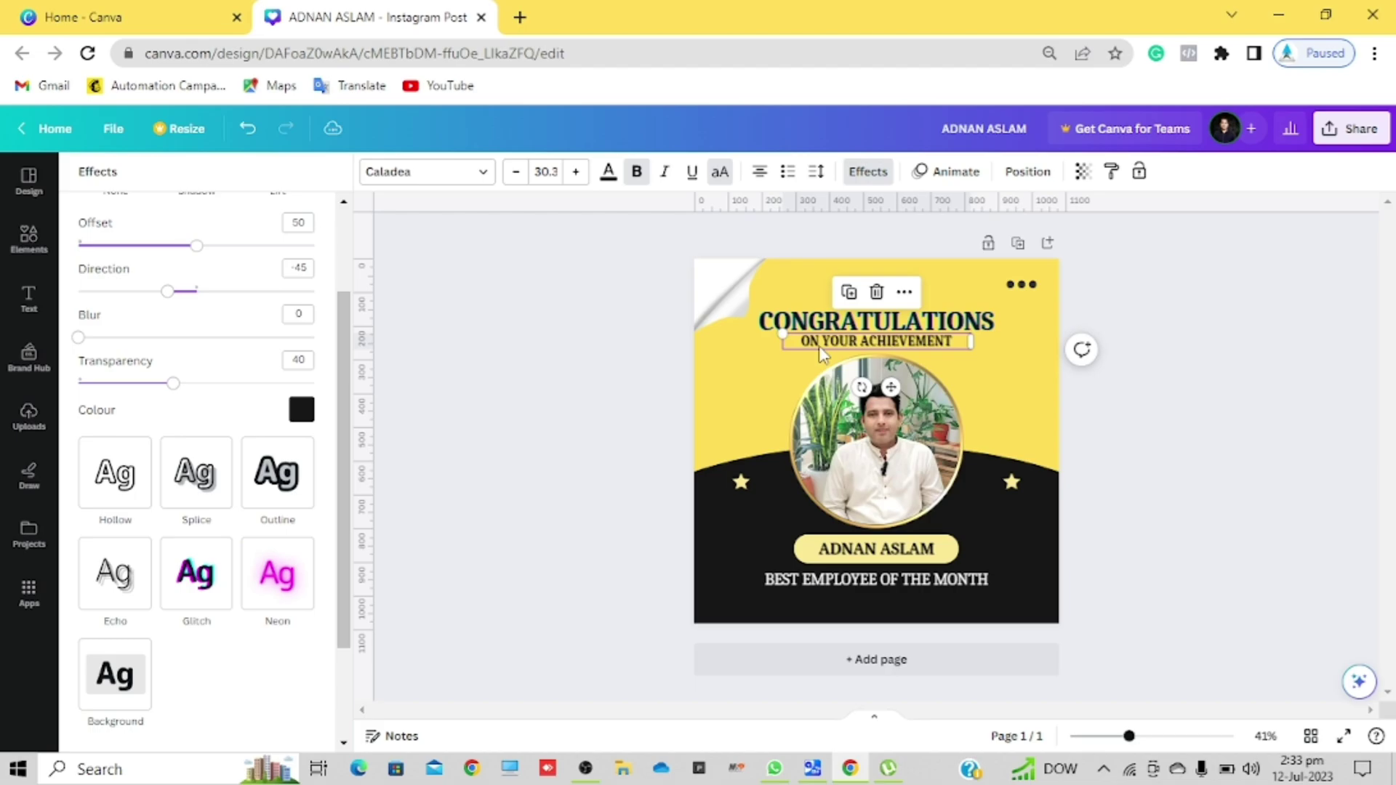
{"action": "left_click", "coordinate": [884, 175]}
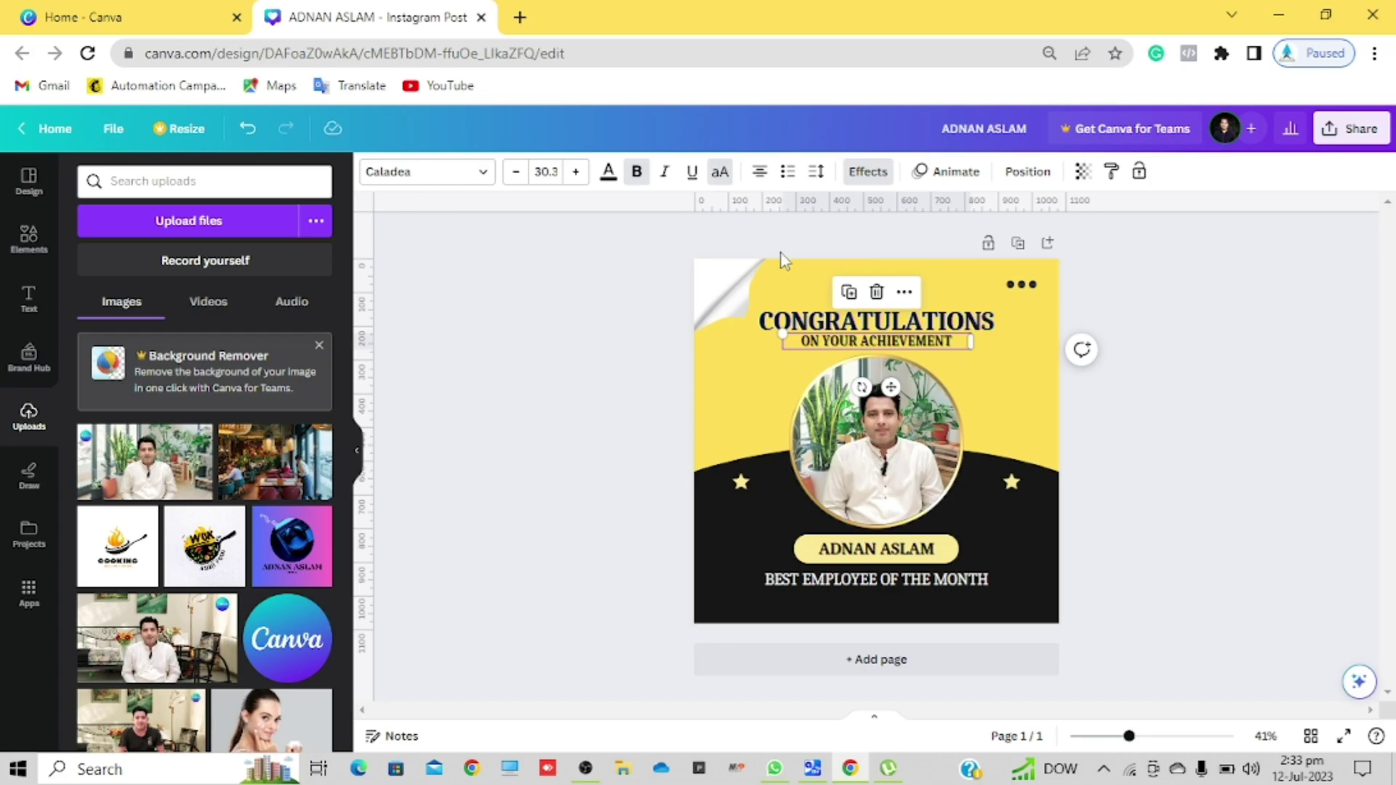
{"action": "left_click", "coordinate": [866, 175]}
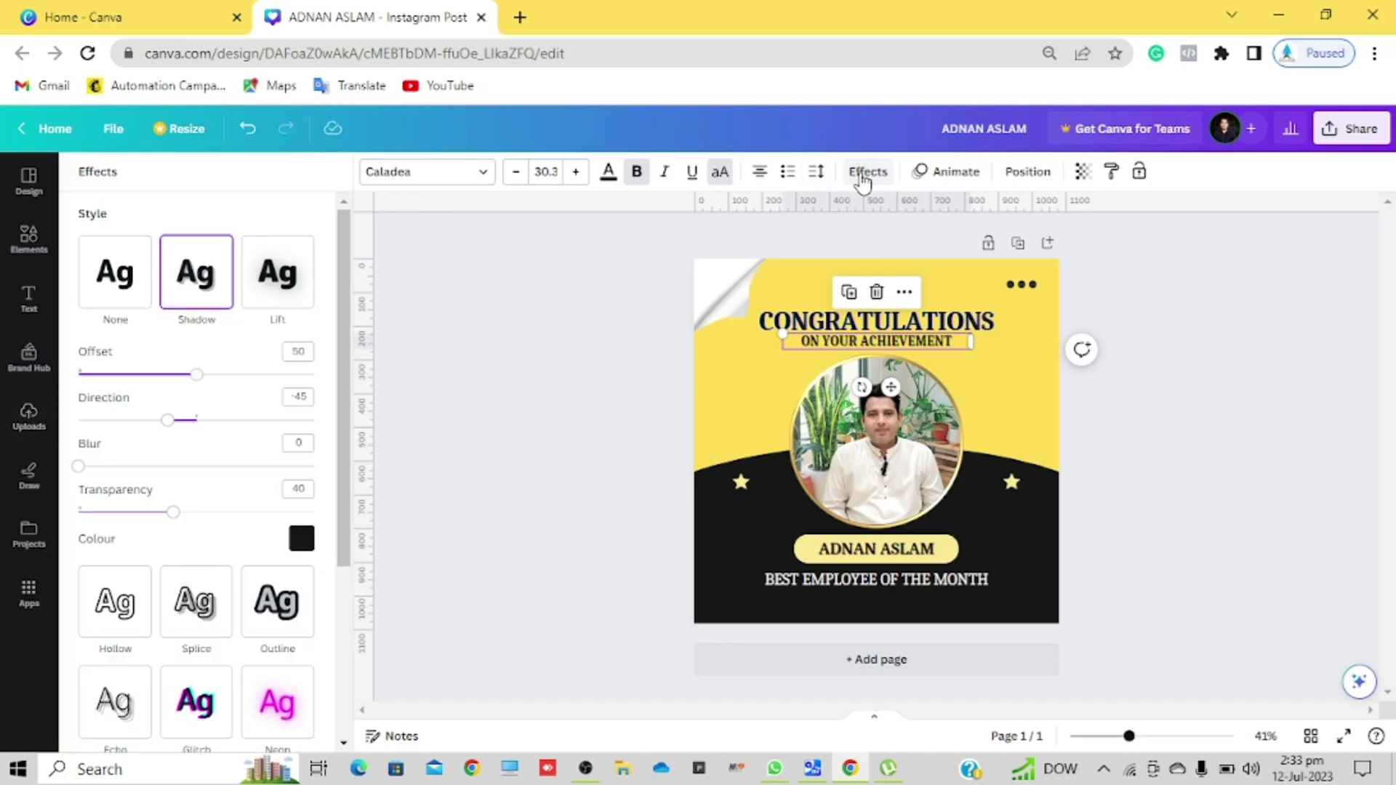
{"action": "left_click", "coordinate": [248, 286]}
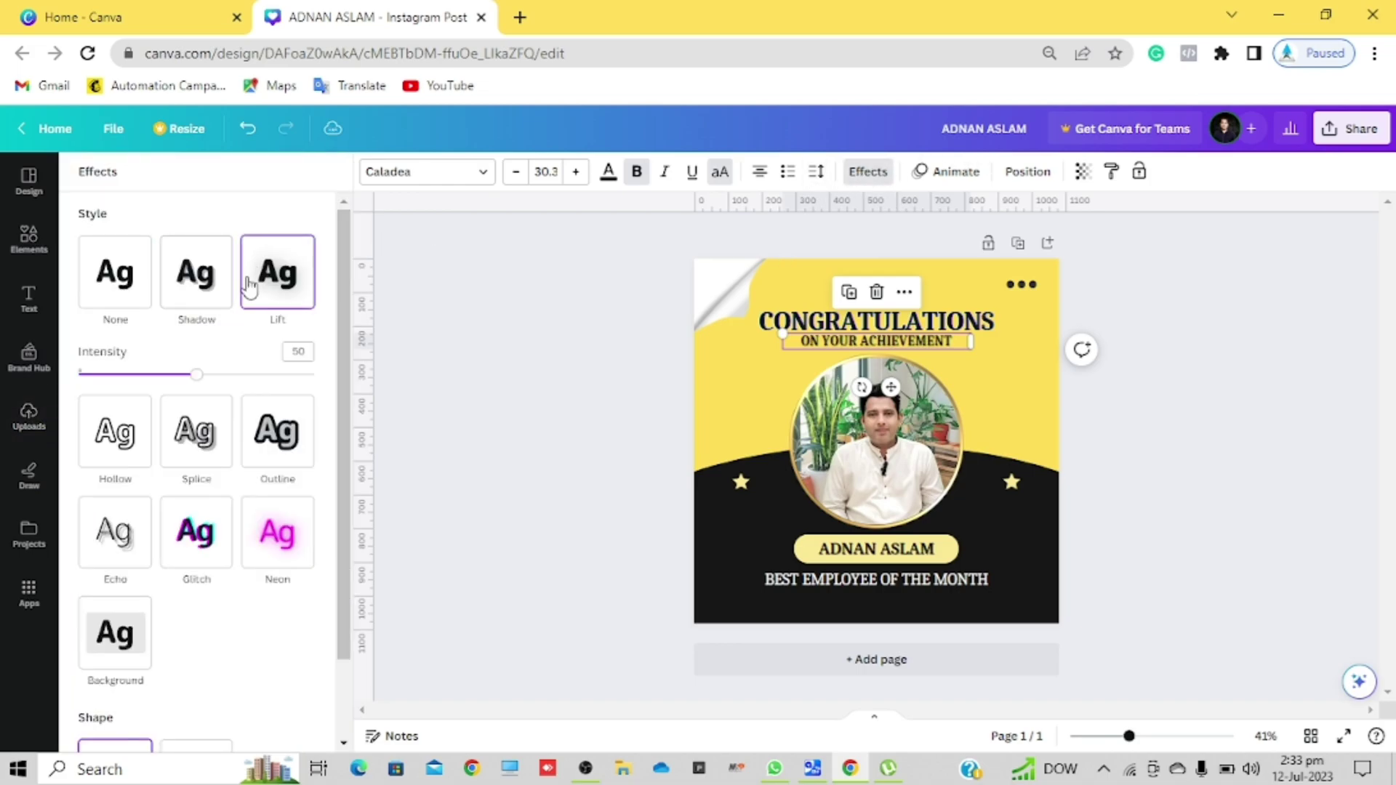
{"action": "left_click", "coordinate": [282, 450]}
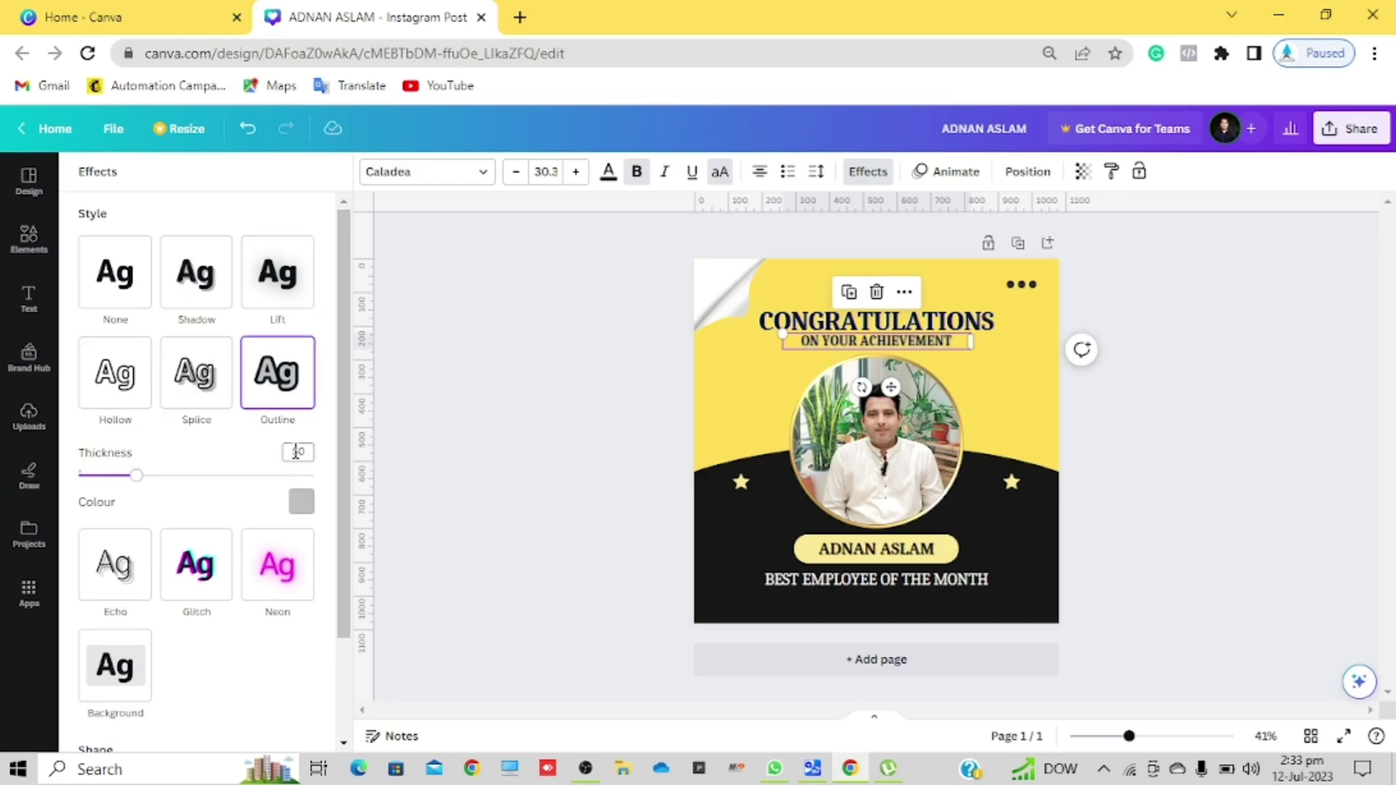
{"action": "left_click", "coordinate": [711, 423]}
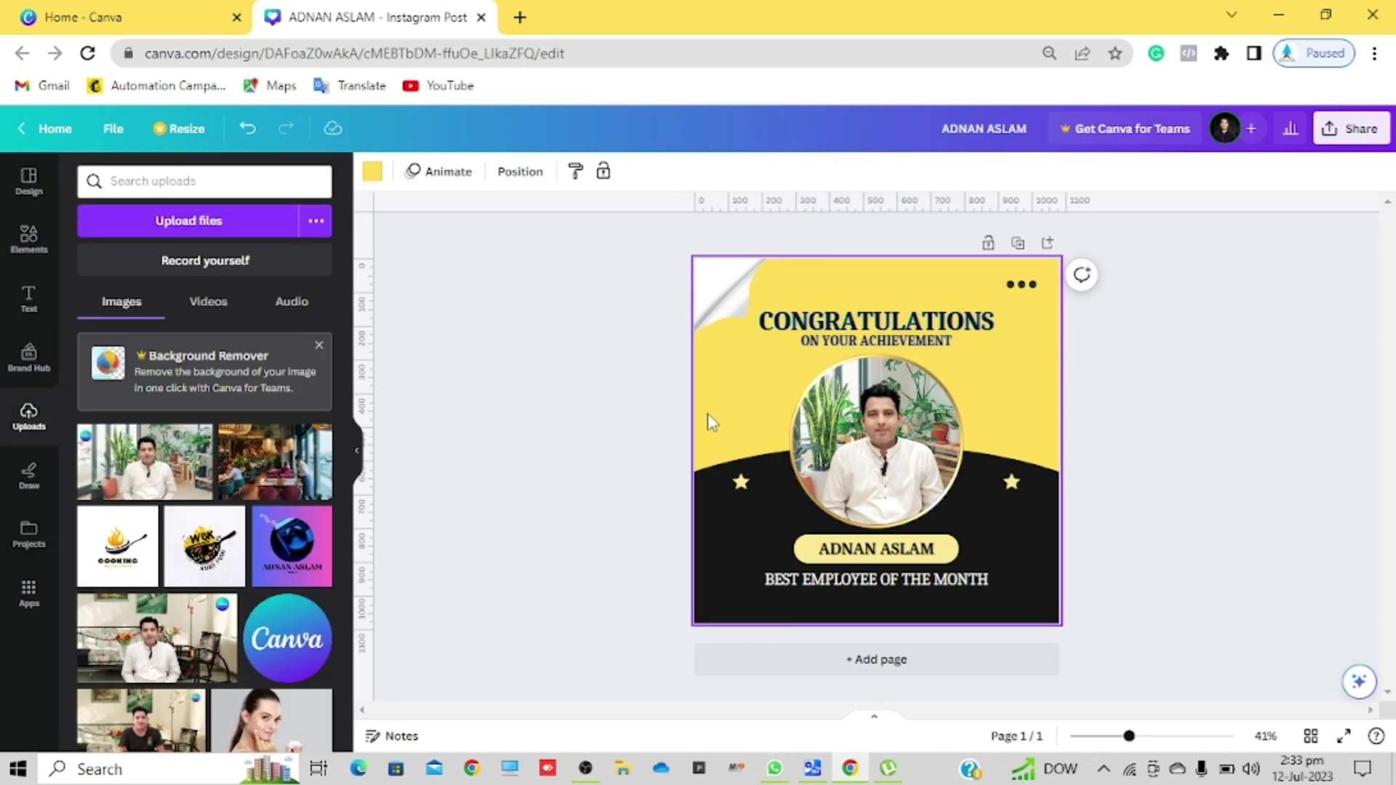
{"action": "left_click", "coordinate": [373, 174]}
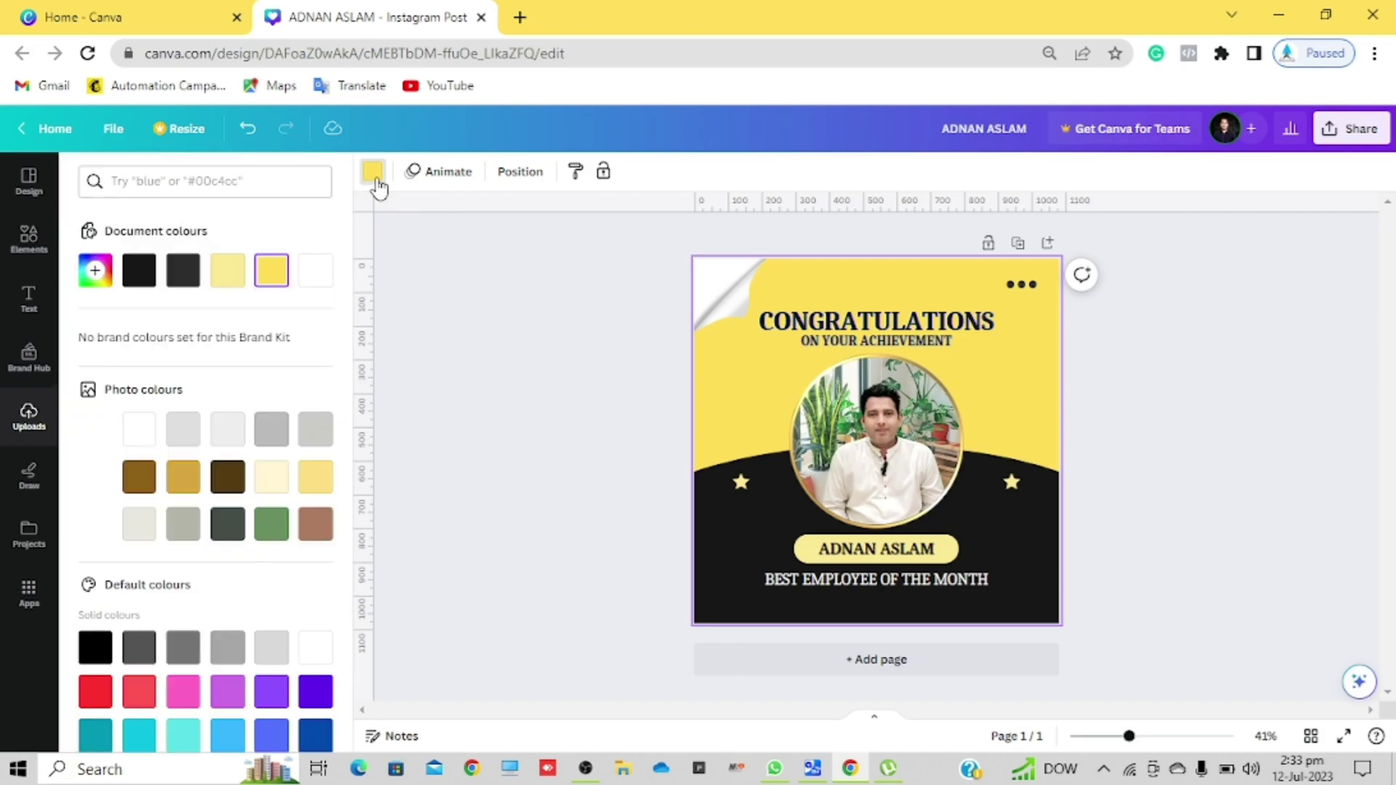
{"action": "left_click", "coordinate": [718, 538]}
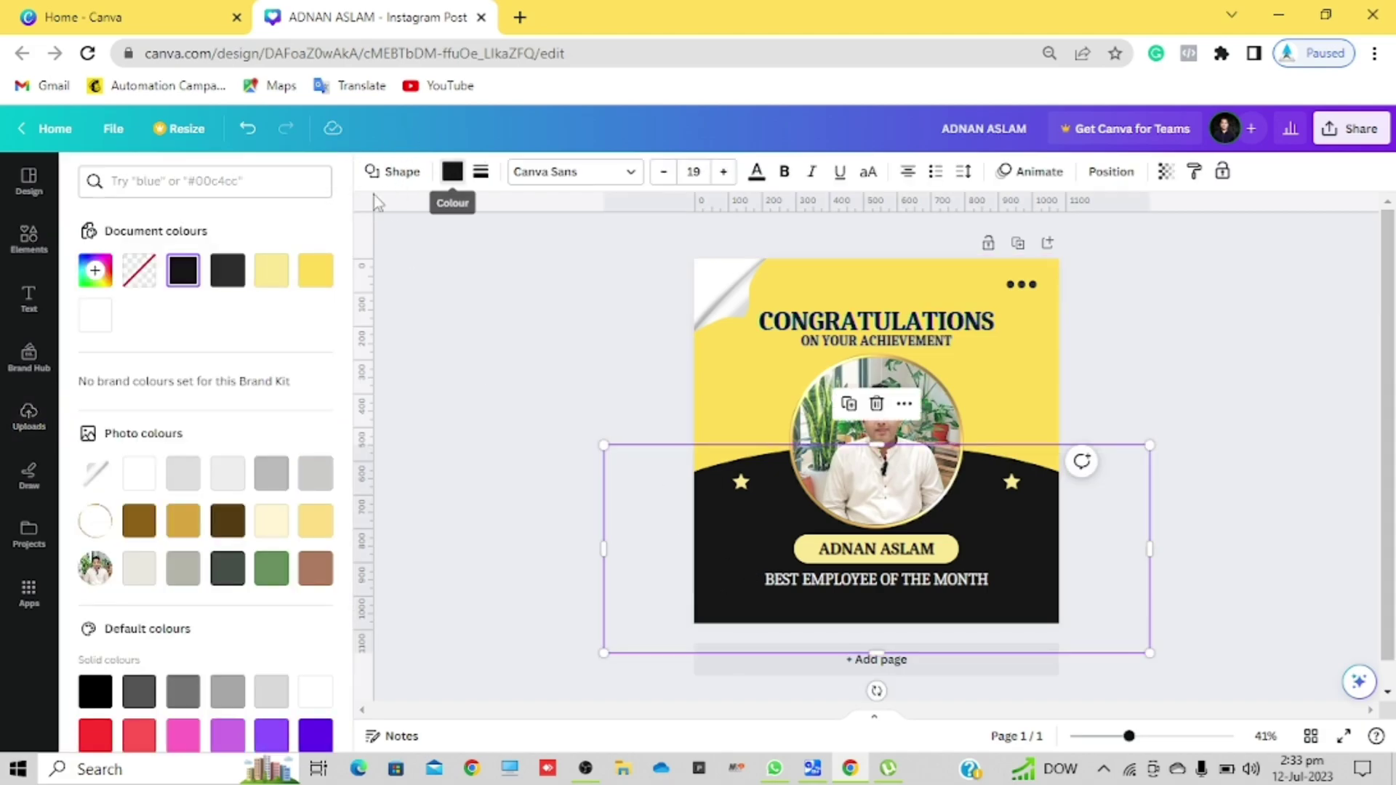
{"action": "left_click", "coordinate": [316, 272]}
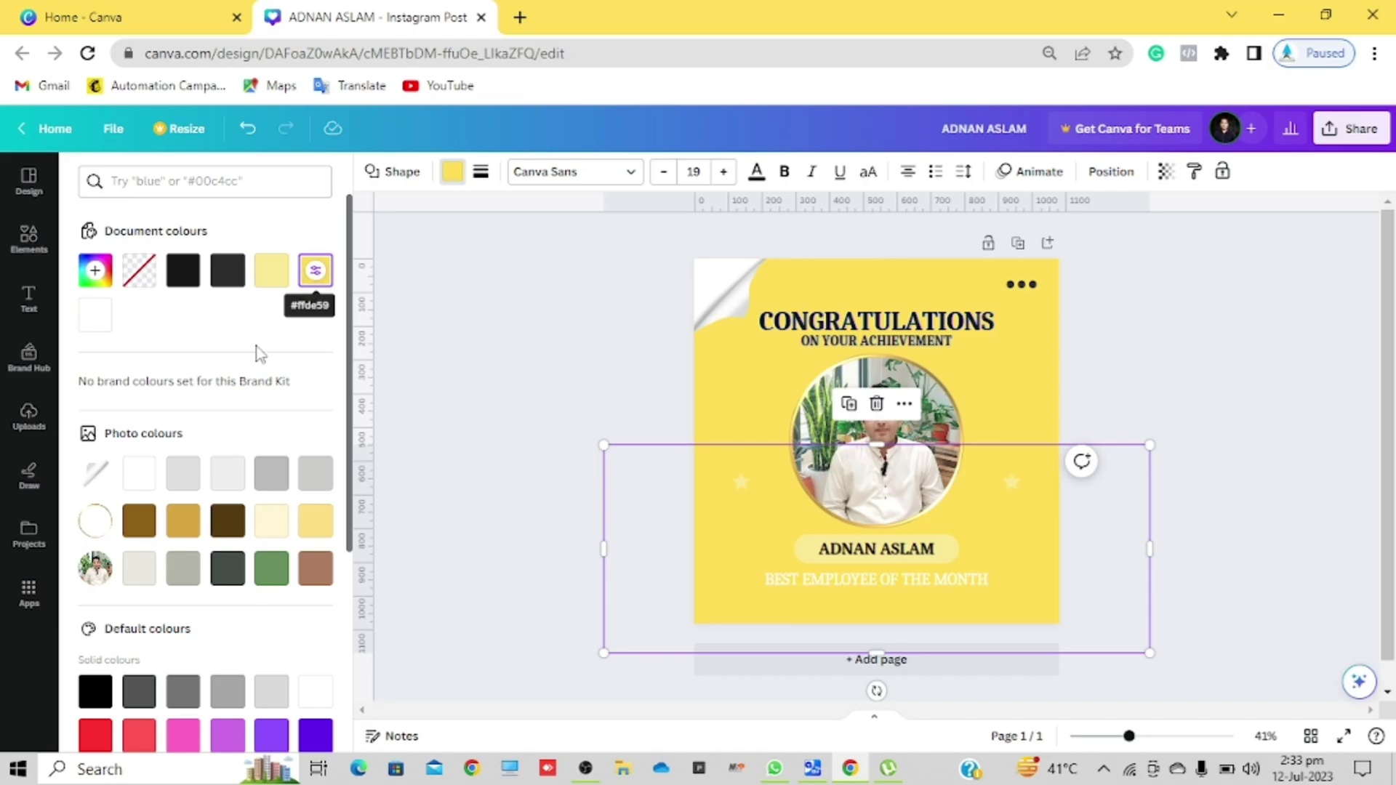
{"action": "left_click", "coordinate": [94, 692]}
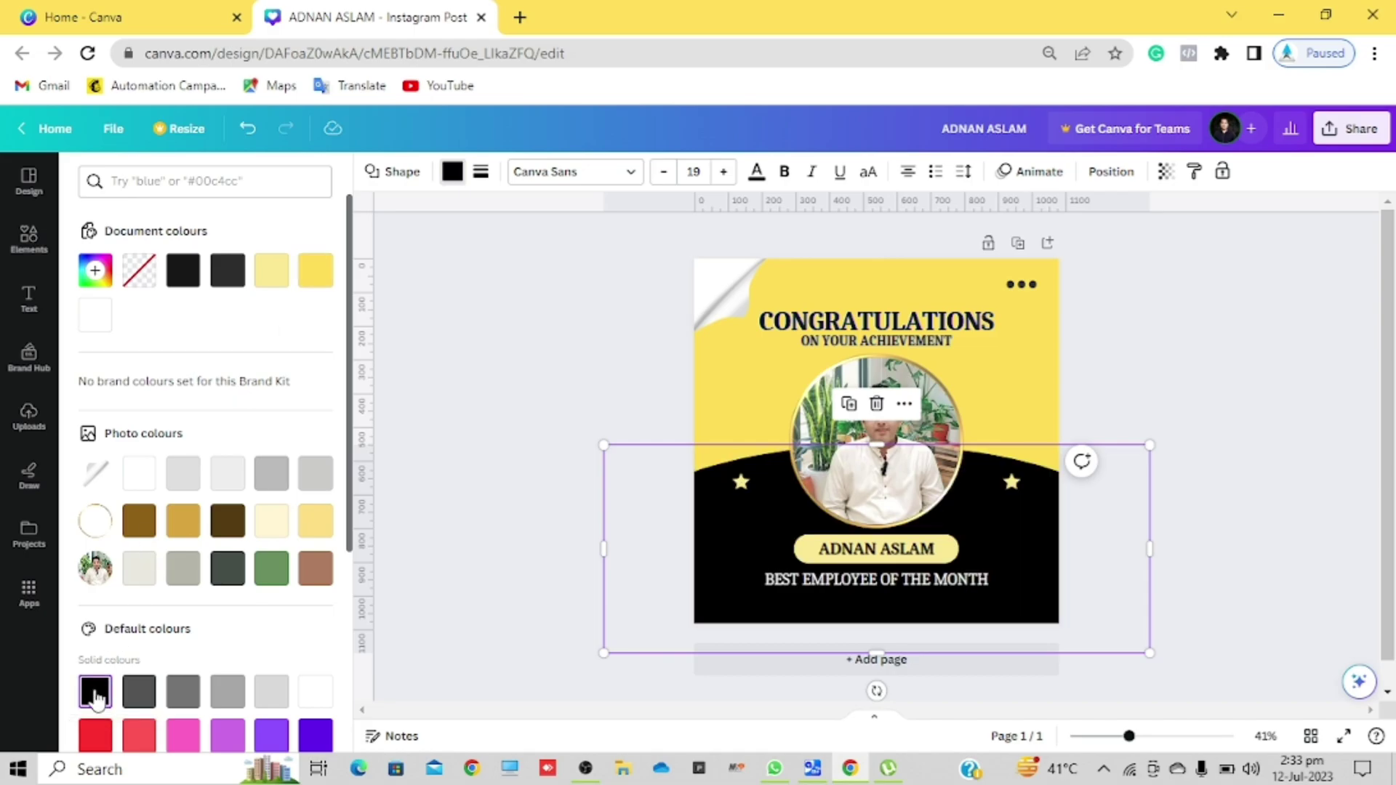
{"action": "left_click", "coordinate": [420, 485]}
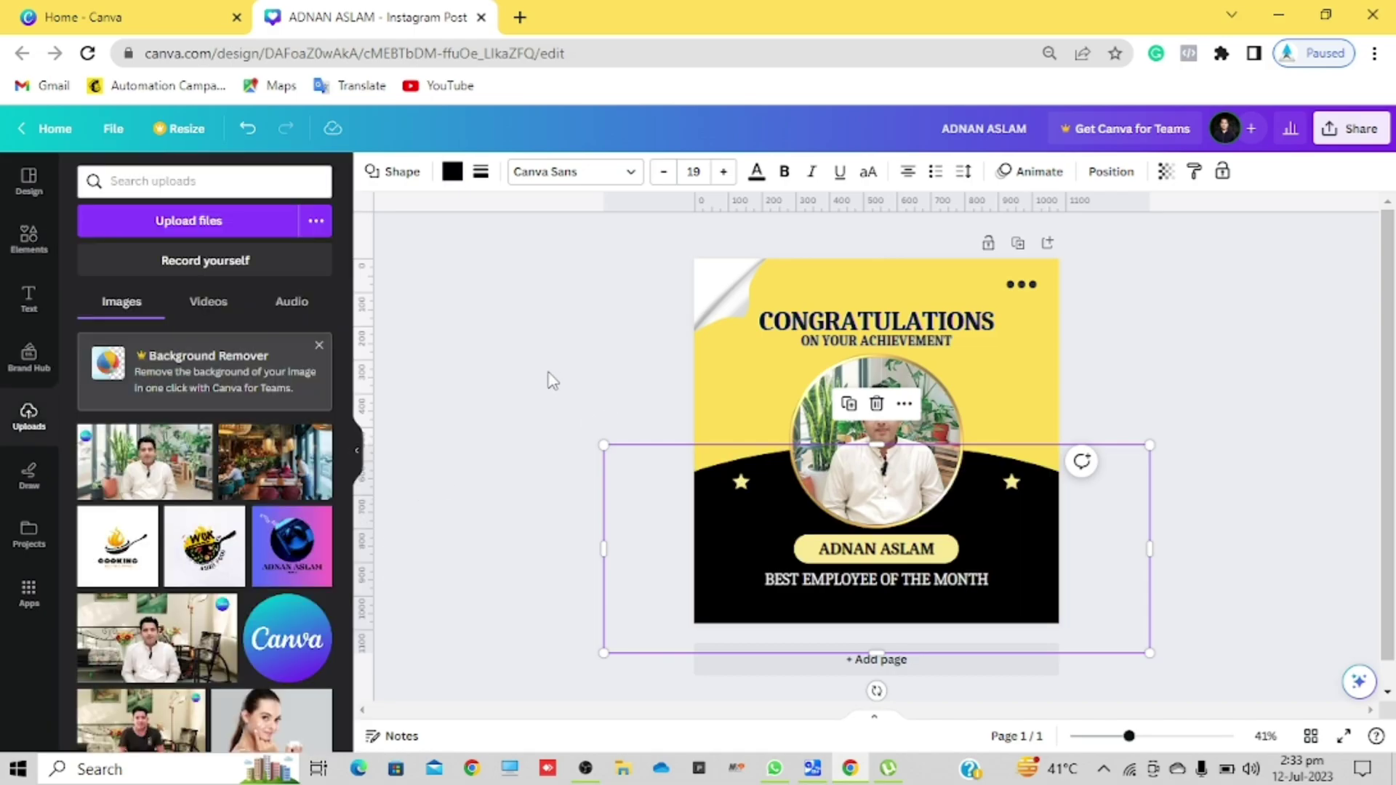
{"action": "left_click", "coordinate": [745, 393]}
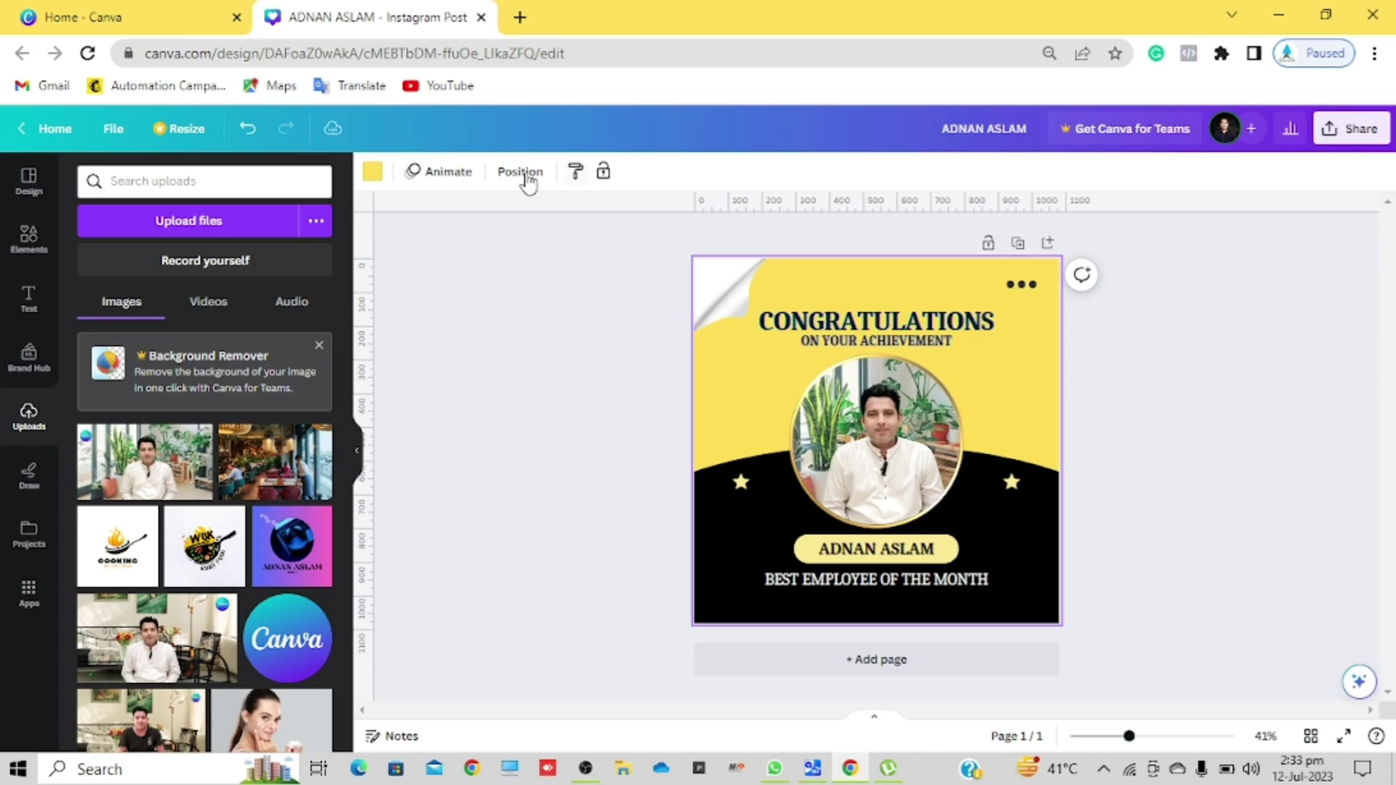
Step: Try dark blue and purple backgrounds, then settle on a light violet
{"action": "left_click", "coordinate": [372, 172]}
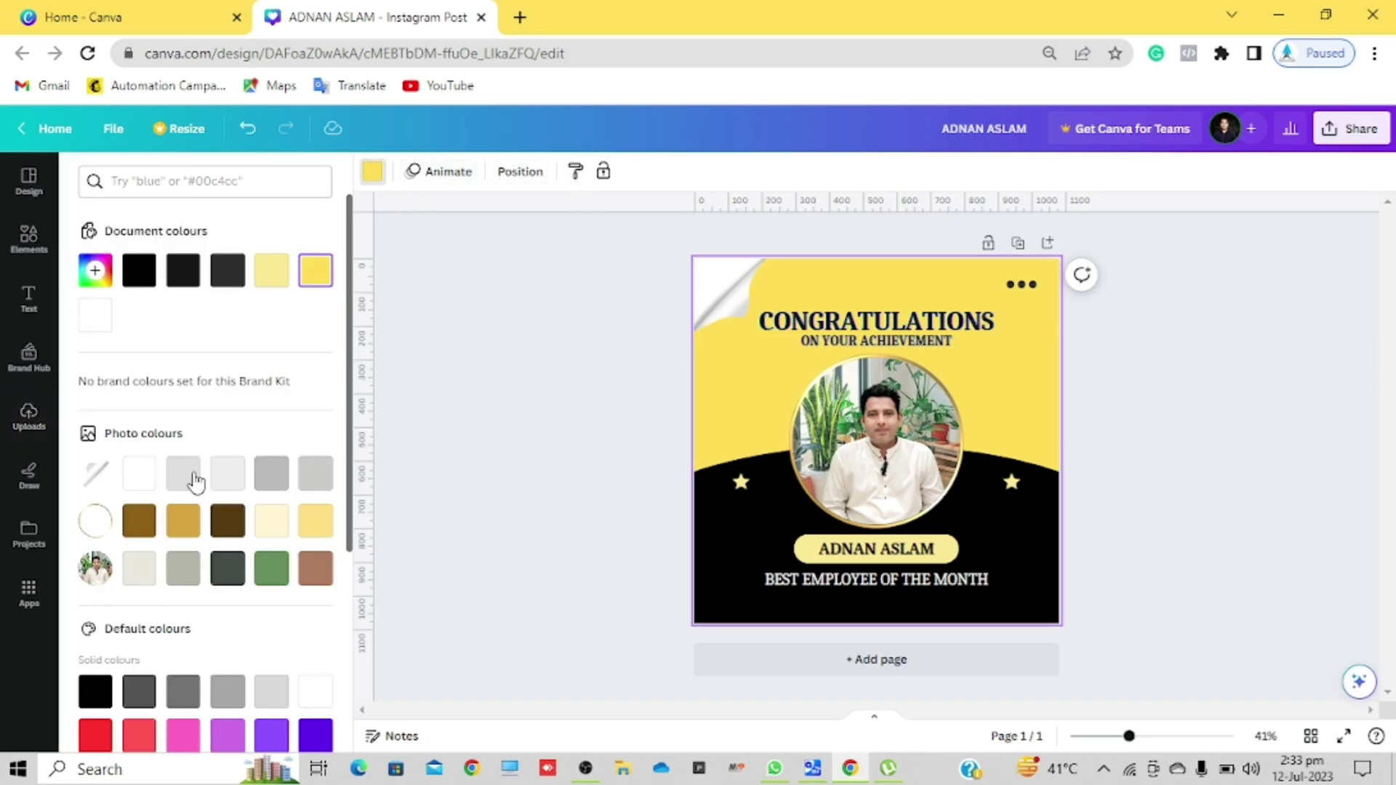
{"action": "scroll", "coordinate": [191, 476], "scroll_direction": "down", "scroll_amount": 4}
{"action": "scroll", "coordinate": [195, 481], "scroll_direction": "down", "scroll_amount": 1}
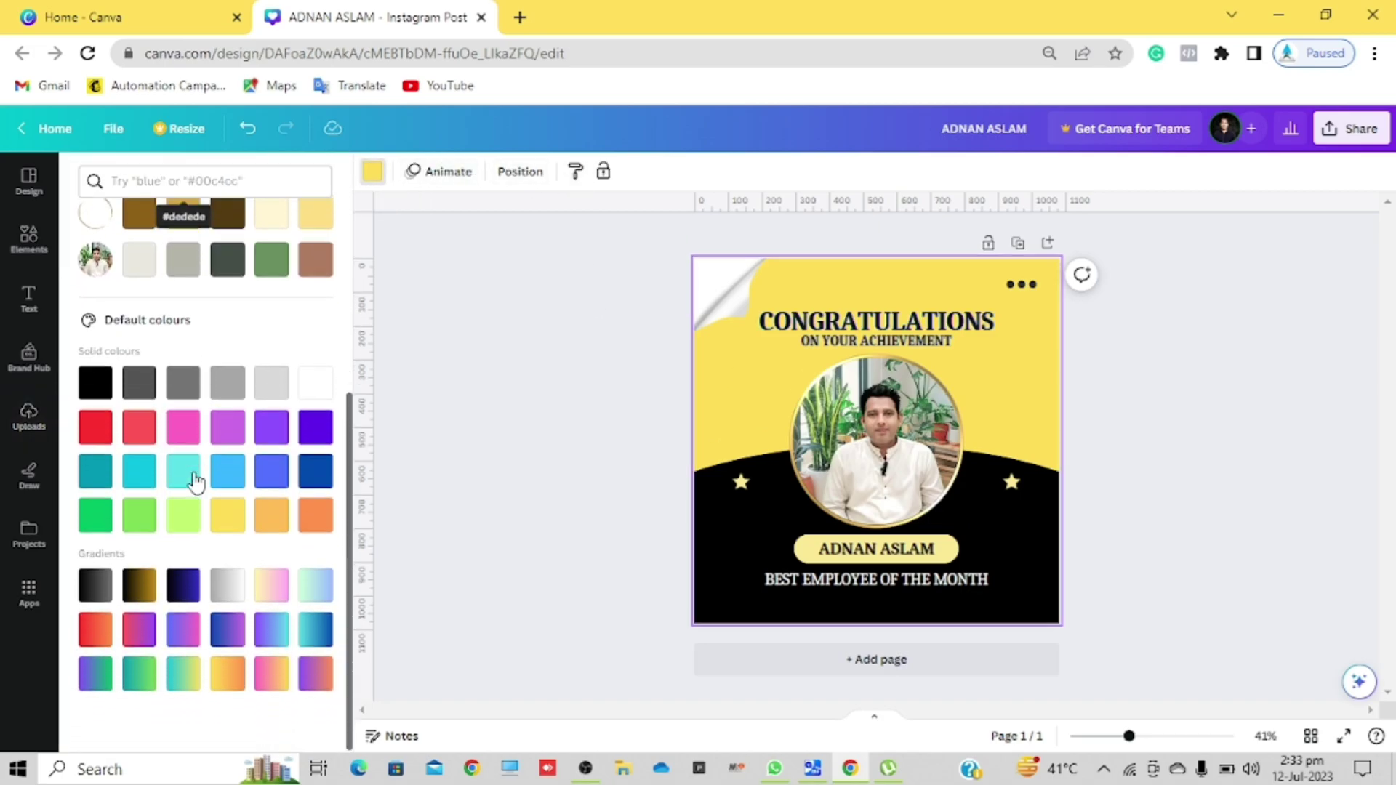
{"action": "left_click", "coordinate": [314, 476]}
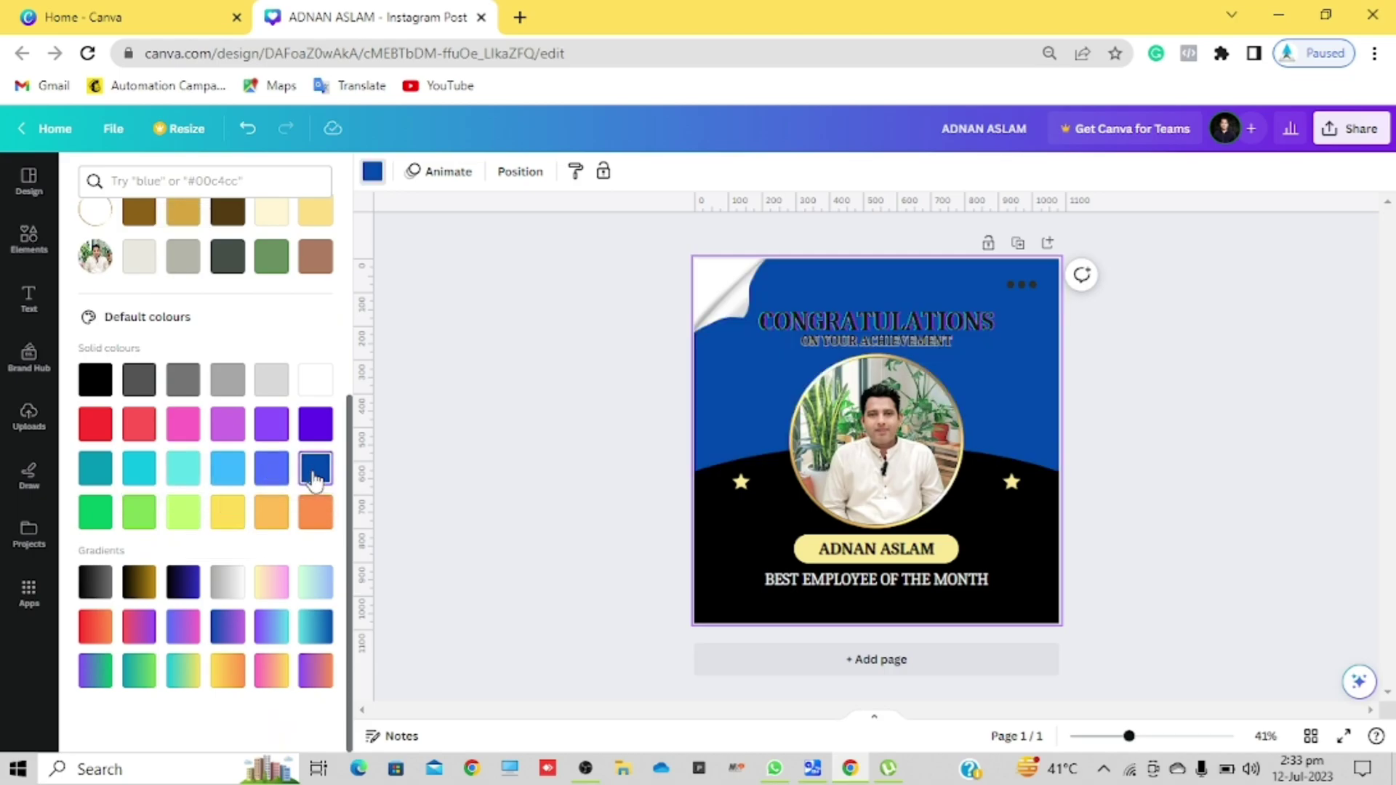
{"action": "left_click", "coordinate": [280, 430]}
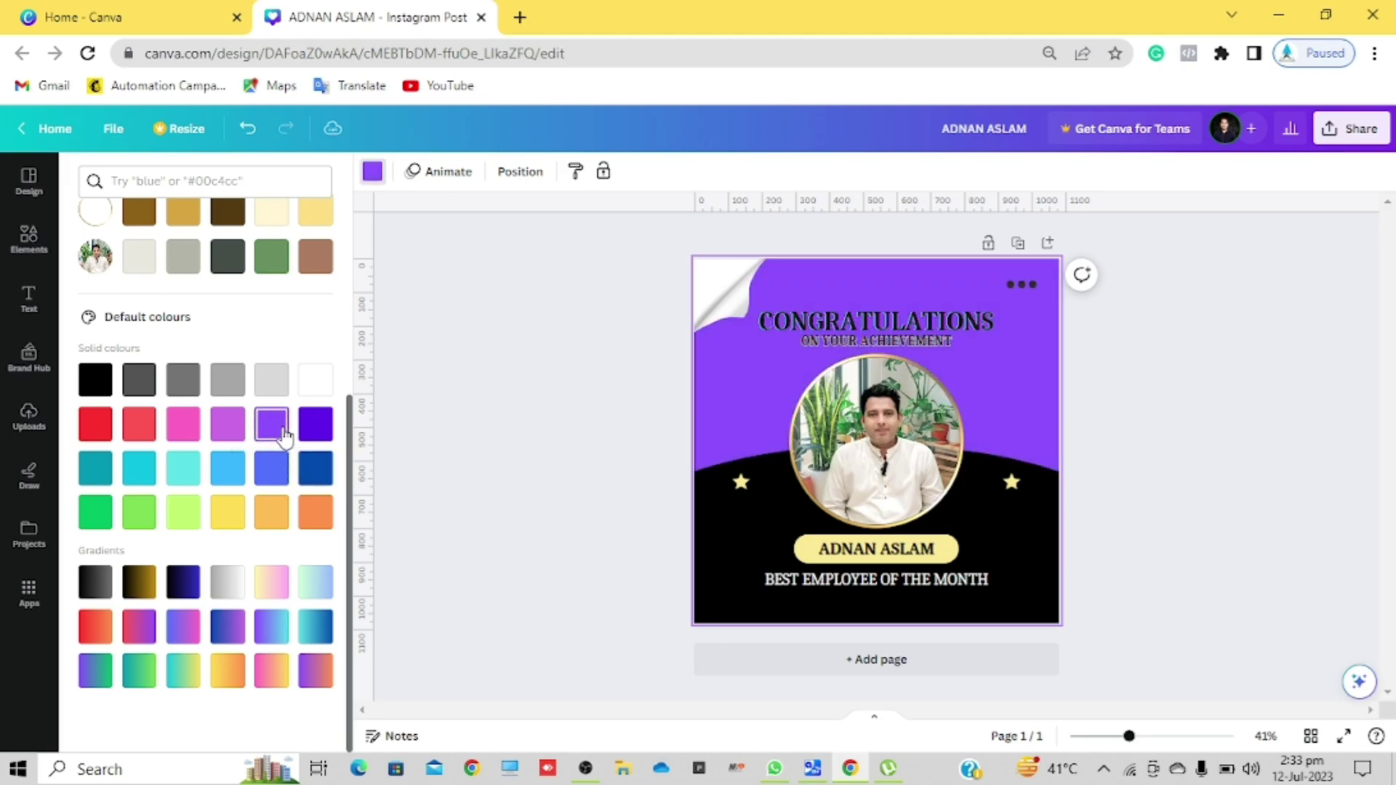
{"action": "left_click", "coordinate": [225, 436]}
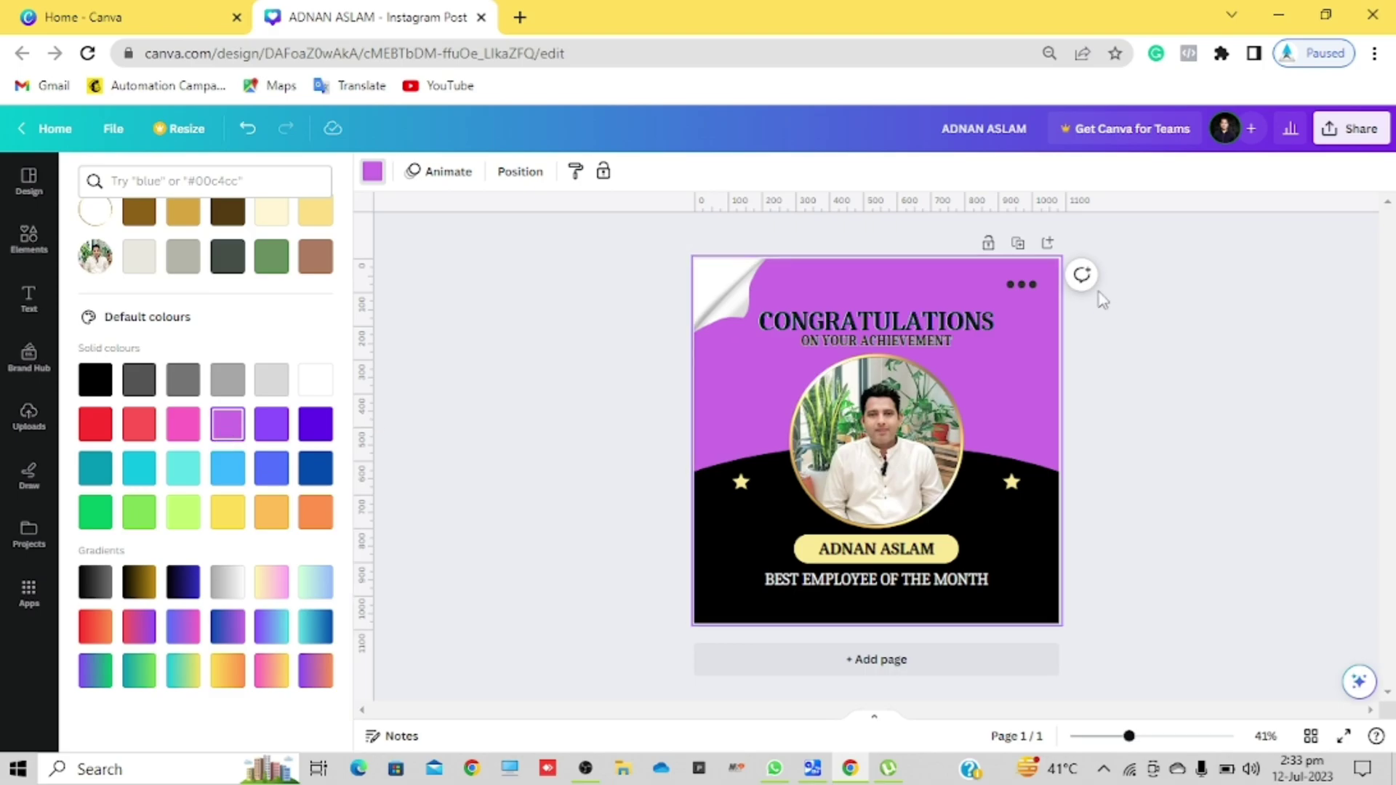
{"action": "left_click", "coordinate": [1021, 286]}
{"action": "key", "text": "Delete"}
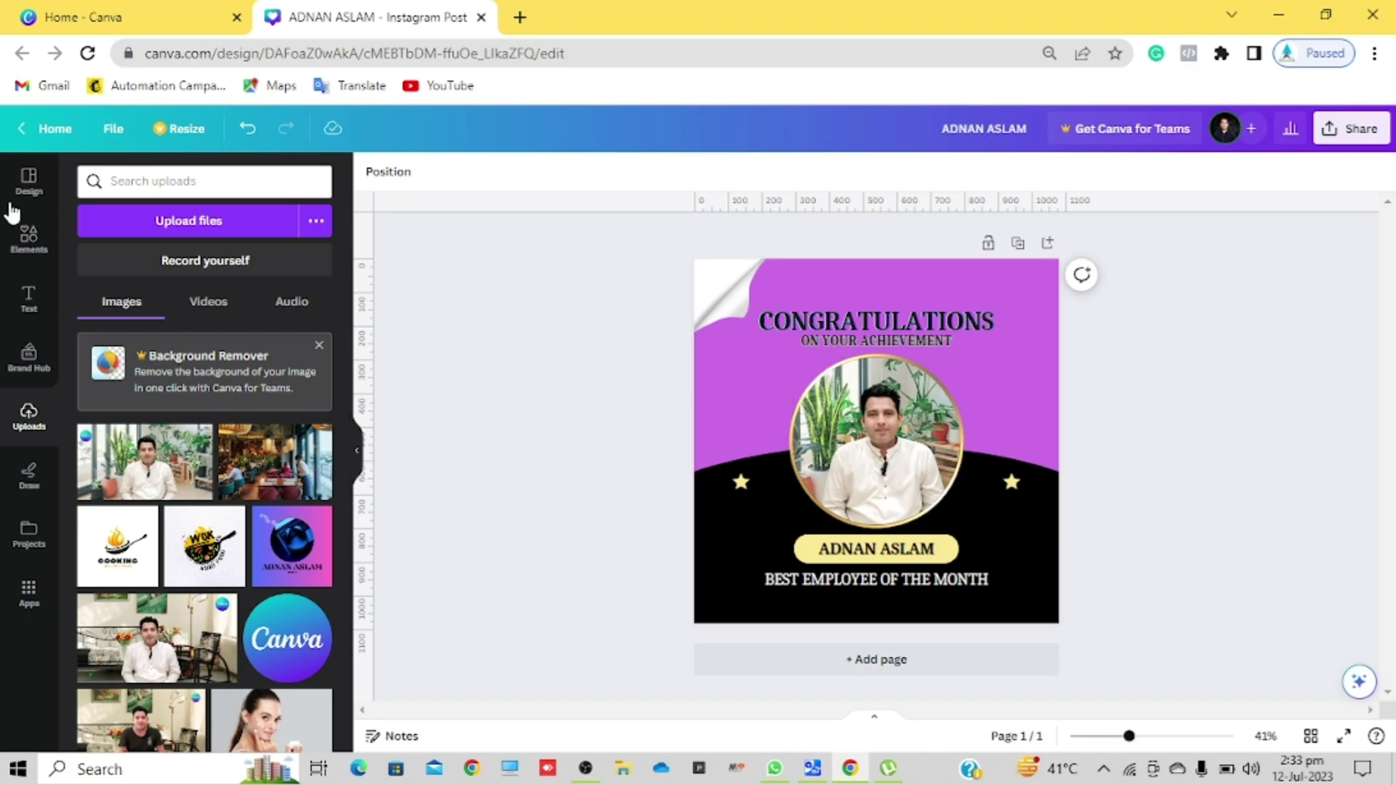
Step: Search the Elements library for 'color splash', correcting a mistyped 'SHA' query first
{"action": "left_click", "coordinate": [29, 240]}
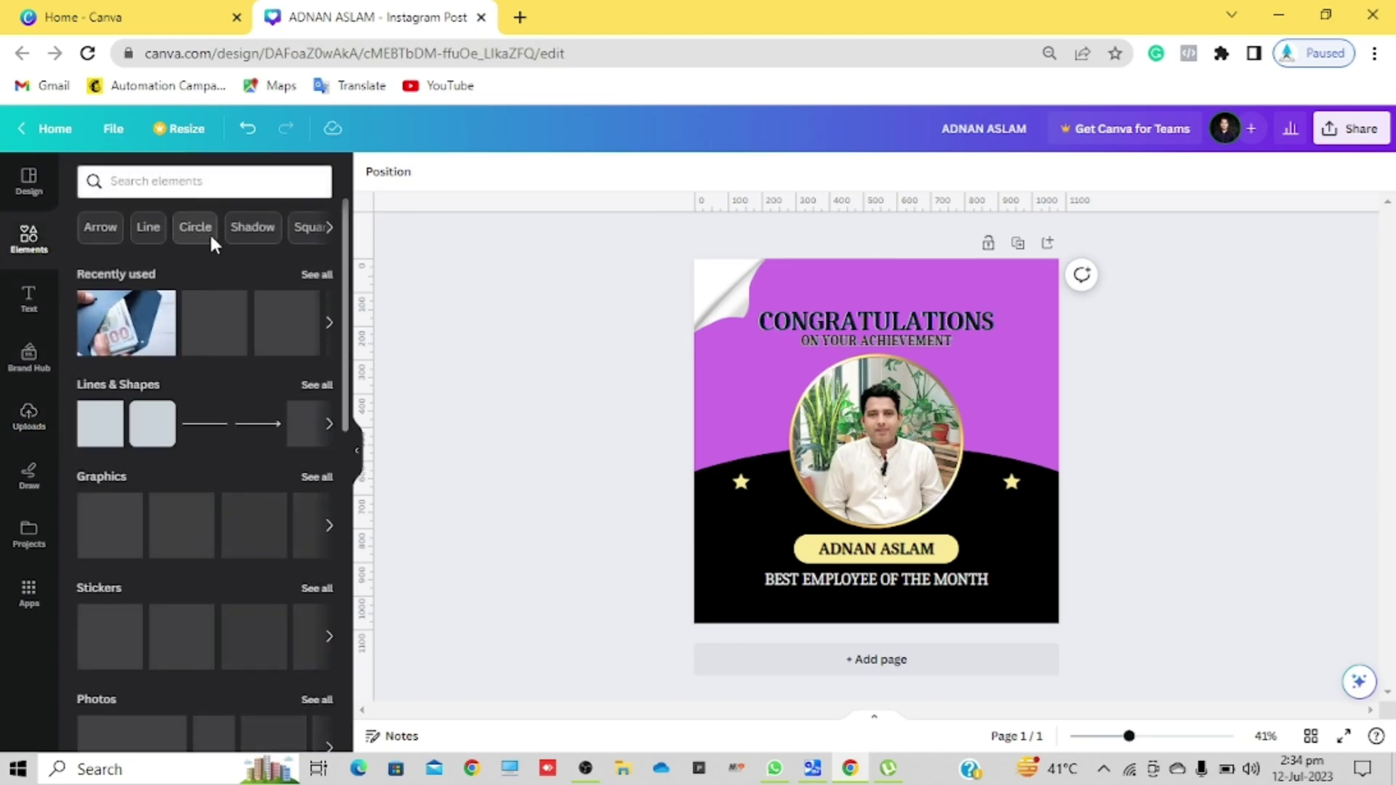
{"action": "left_click", "coordinate": [217, 182]}
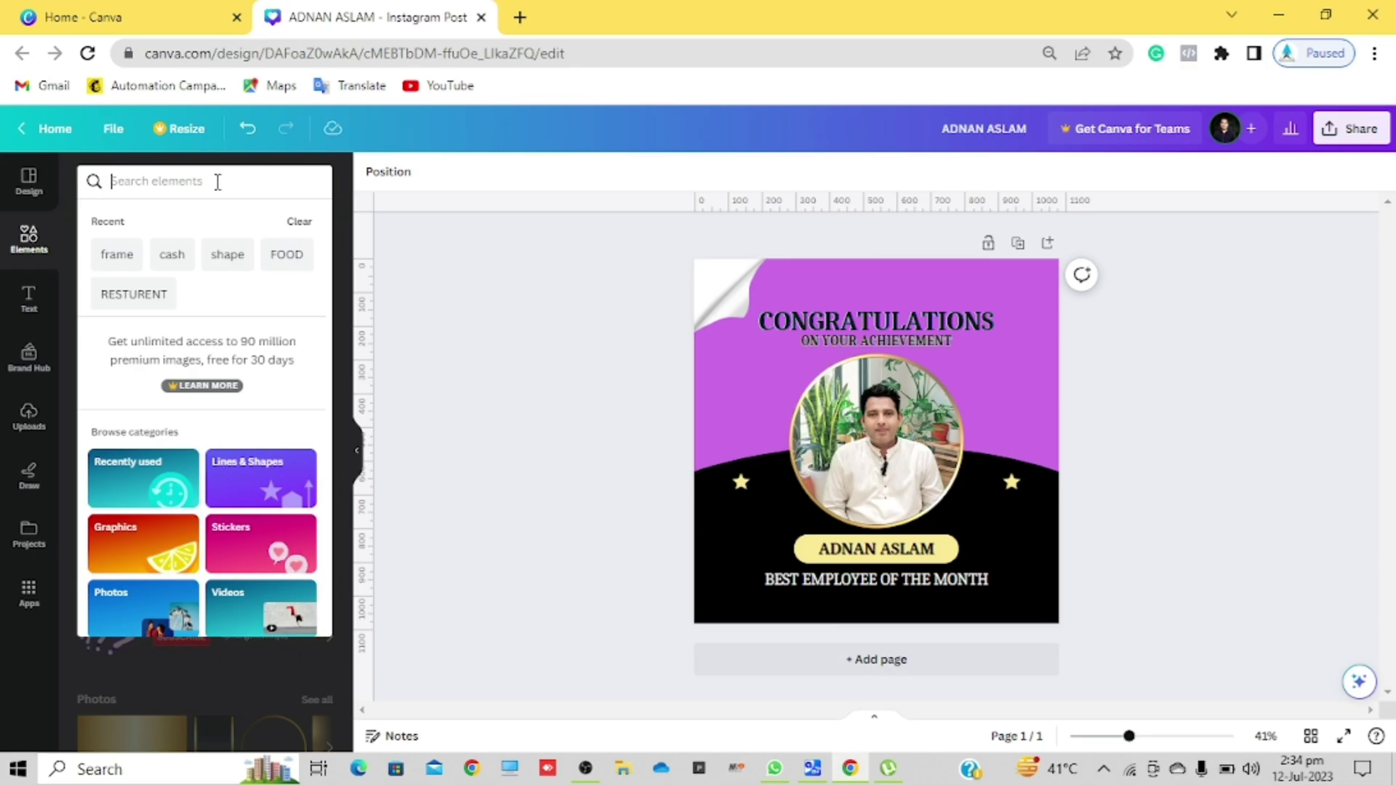
{"action": "type", "text": "SHA"}
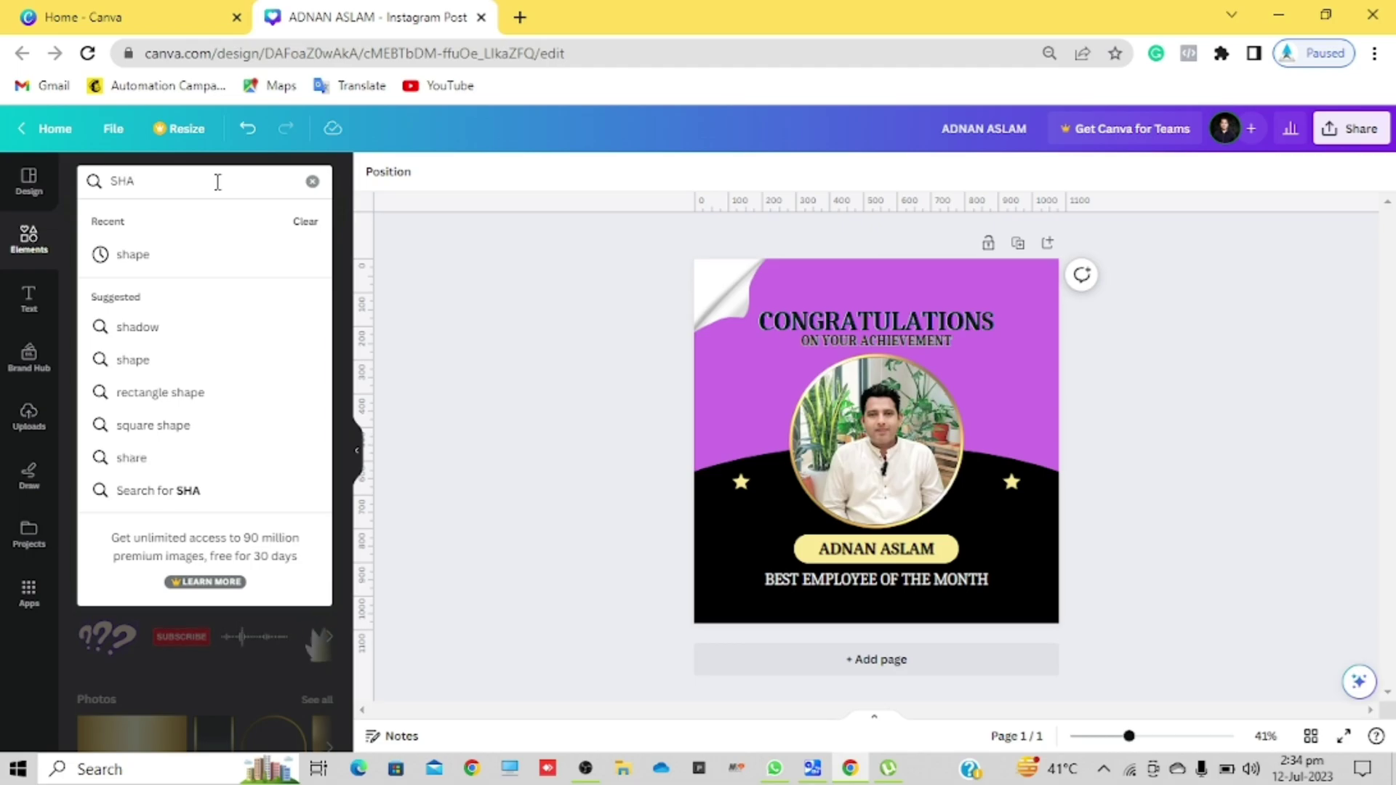
{"action": "key", "text": "BackSpace"}
{"action": "key", "text": "BackSpace"}
{"action": "key", "text": "BackSpace"}
{"action": "type", "text": "COLO"}
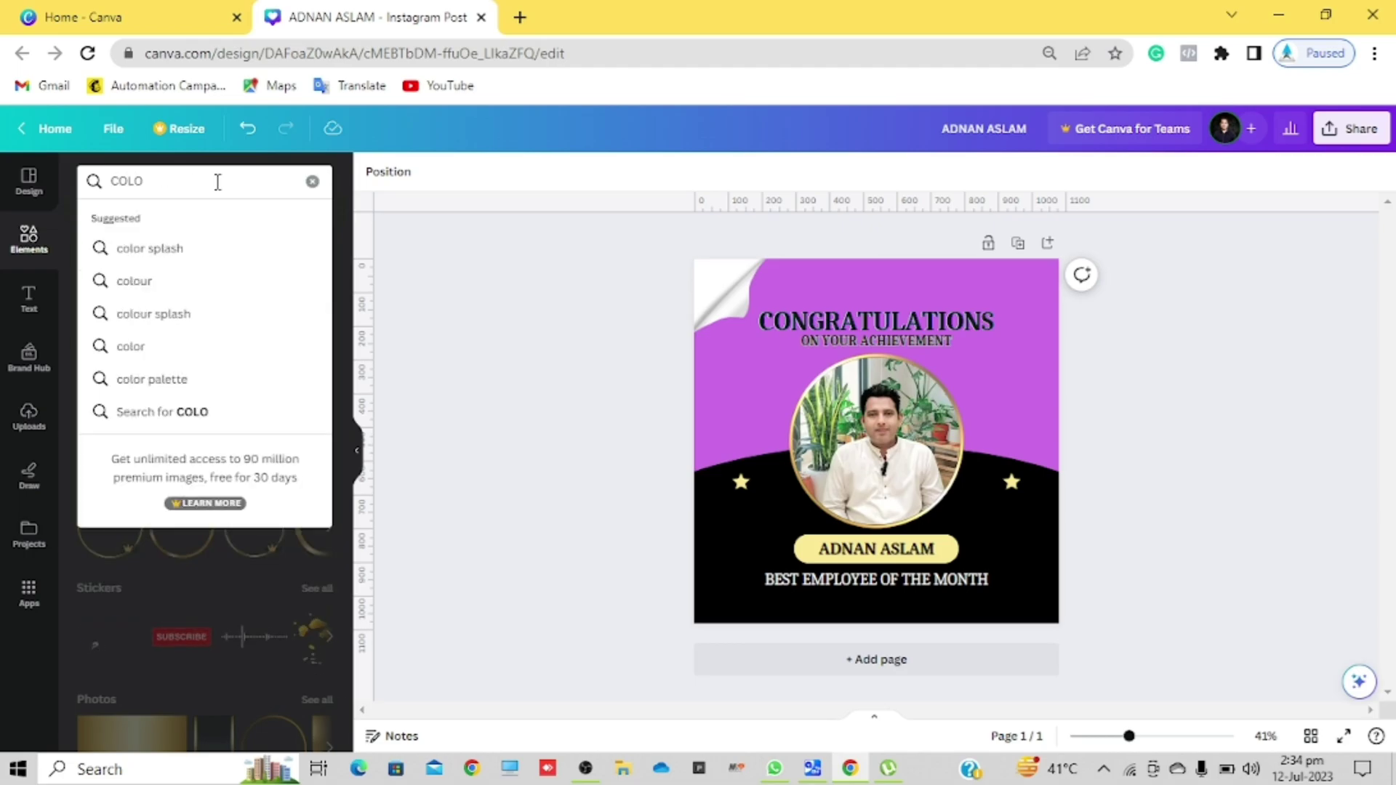
{"action": "left_click", "coordinate": [188, 249]}
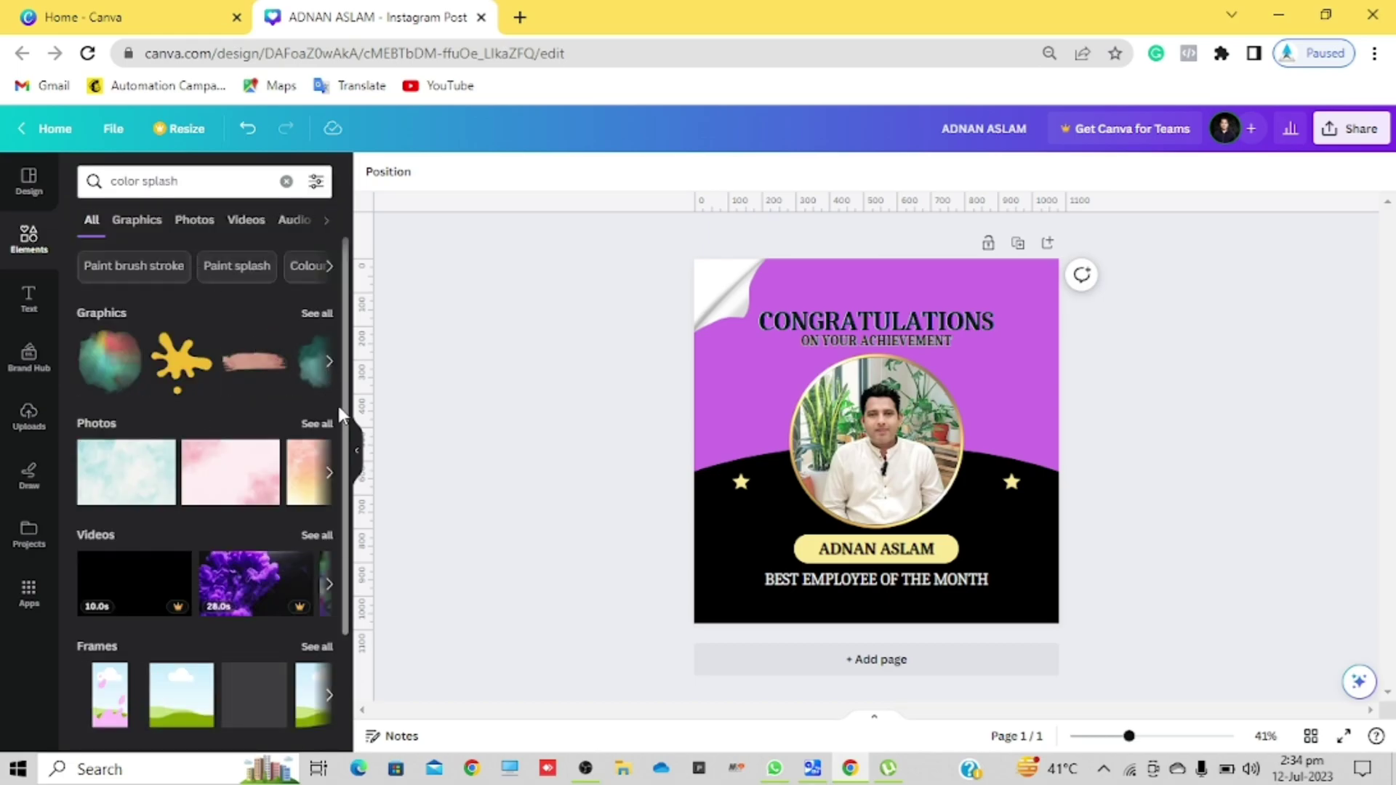
Step: Add the pink brush-stroke graphic, move the name aside, and delete the yellow pill
{"action": "left_click", "coordinate": [265, 371]}
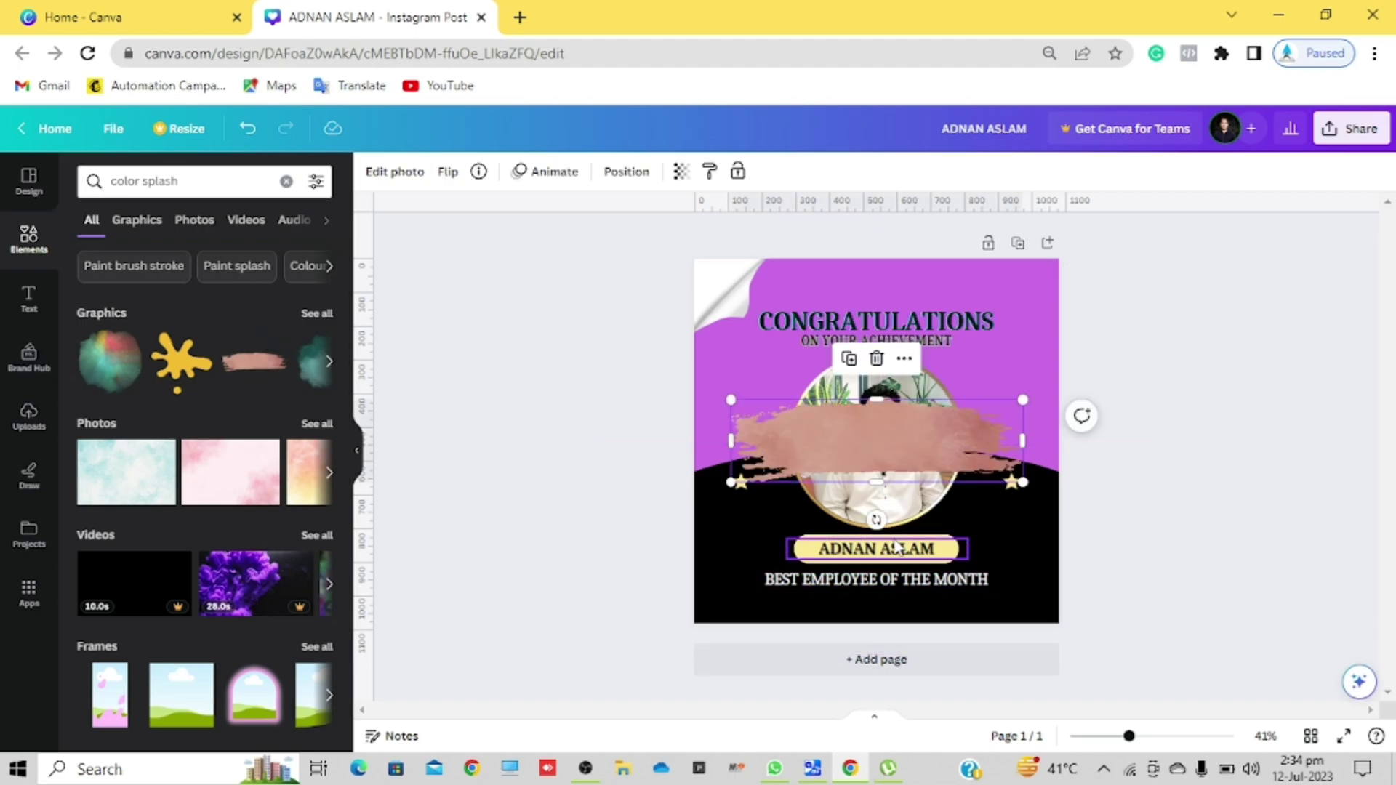
{"action": "left_click", "coordinate": [834, 557]}
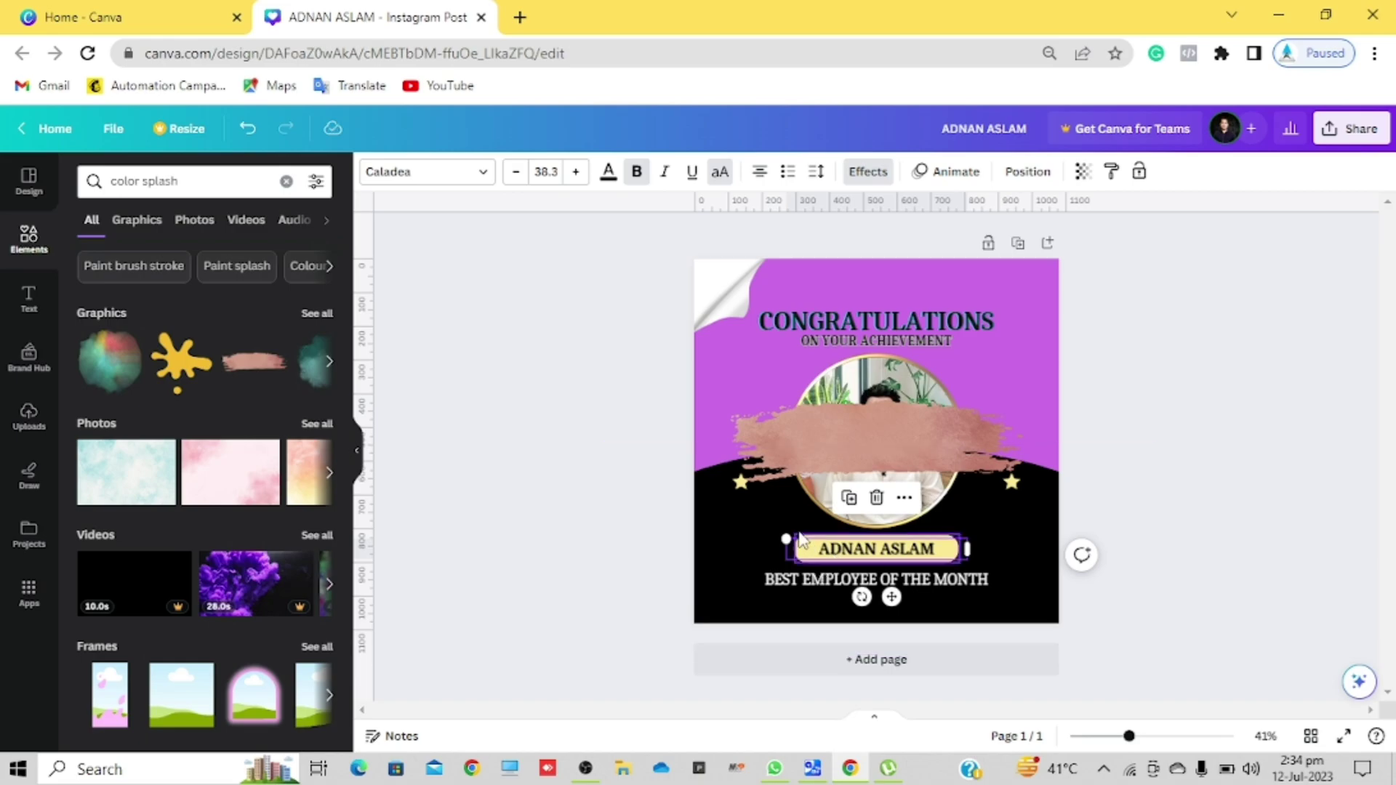
{"action": "left_click_drag", "start_coordinate": [855, 546], "coordinate": [816, 563]}
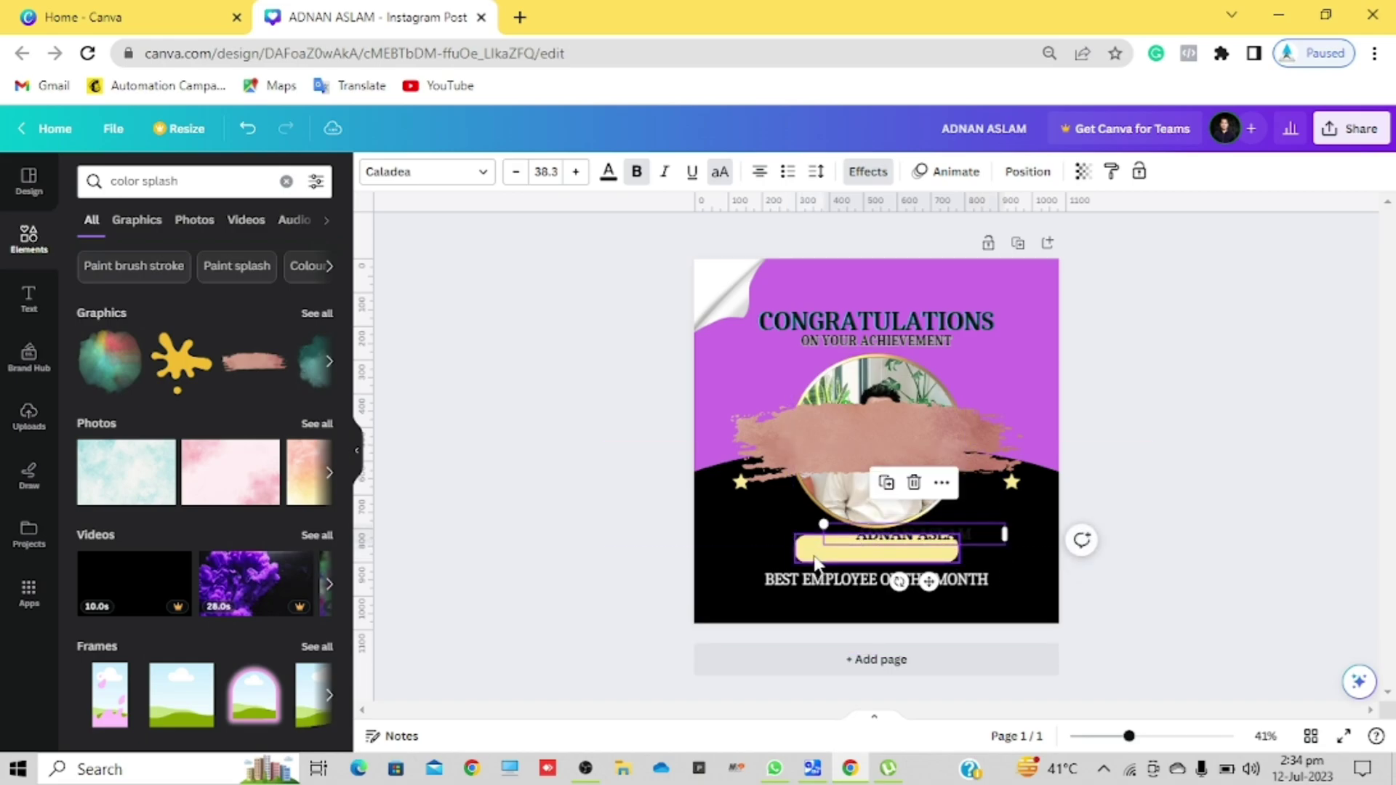
{"action": "left_click", "coordinate": [810, 560]}
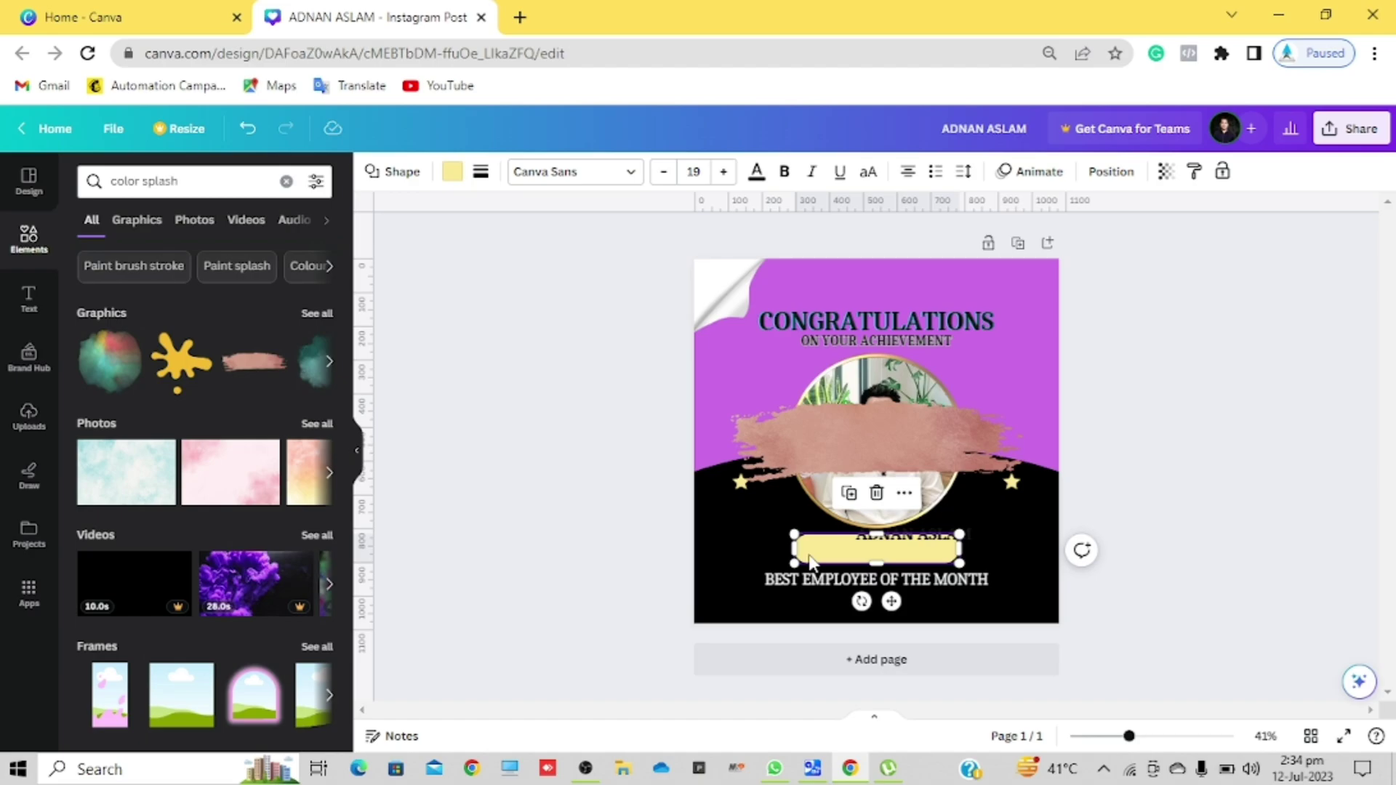
{"action": "key", "text": "Delete"}
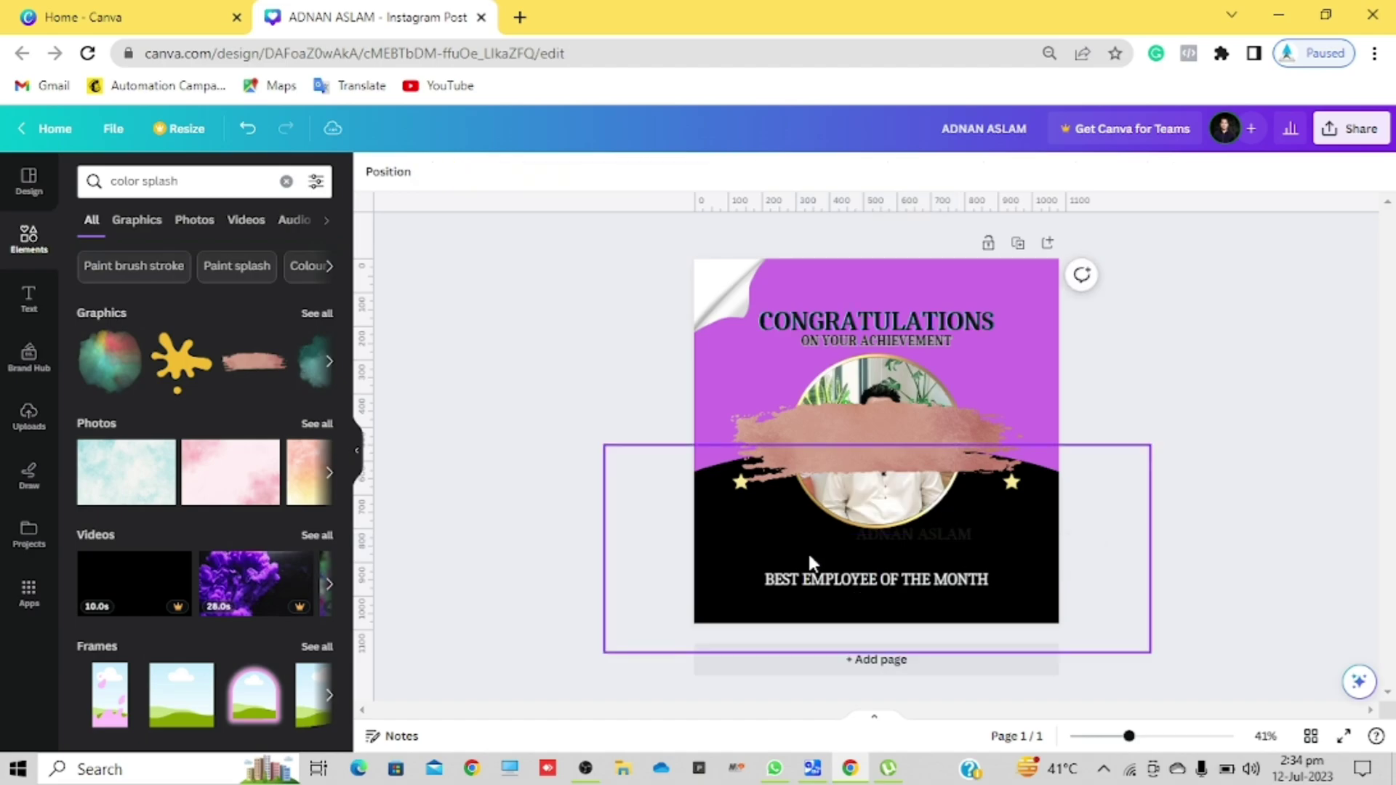
Step: Shrink the pink brush stroke and position it where the name sits
{"action": "left_click", "coordinate": [868, 471]}
{"action": "left_click_drag", "start_coordinate": [868, 474], "coordinate": [868, 571]}
{"action": "left_click_drag", "start_coordinate": [731, 496], "coordinate": [834, 526]}
{"action": "left_click_drag", "start_coordinate": [947, 554], "coordinate": [899, 555]}
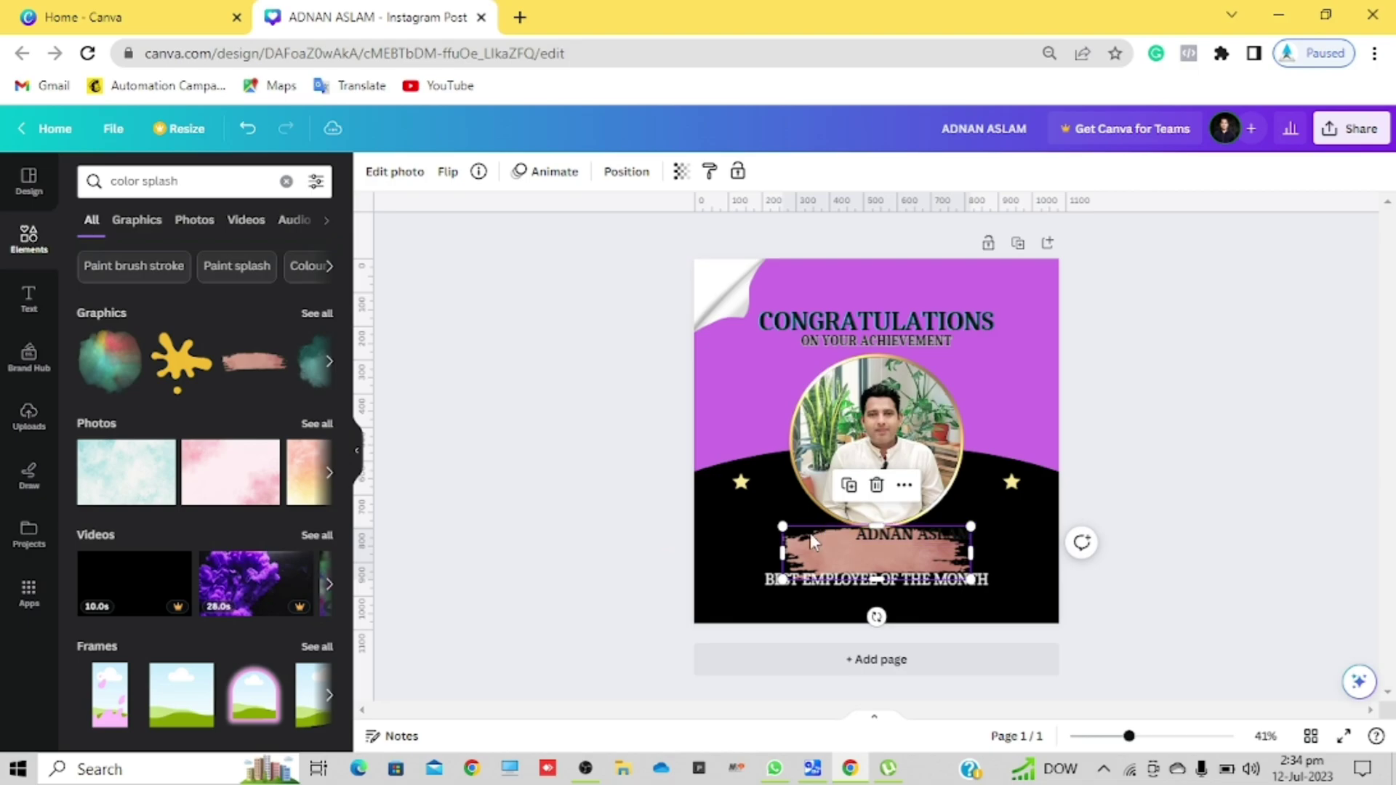
{"action": "left_click_drag", "start_coordinate": [785, 527], "coordinate": [809, 535]}
{"action": "left_click_drag", "start_coordinate": [896, 564], "coordinate": [896, 544]}
{"action": "left_click", "coordinate": [897, 544]}
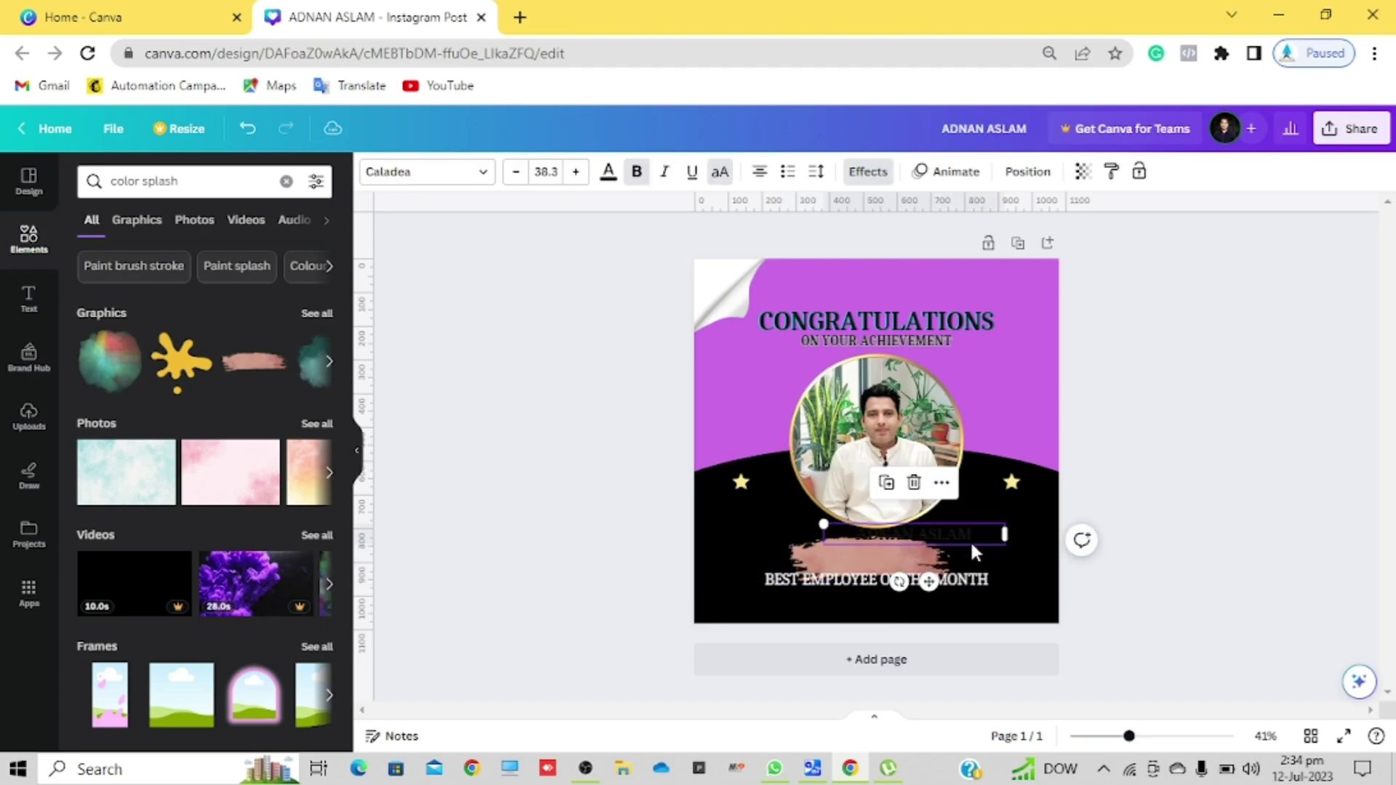
{"action": "left_click", "coordinate": [988, 549]}
{"action": "left_click", "coordinate": [959, 525]}
{"action": "left_click_drag", "start_coordinate": [960, 531], "coordinate": [921, 551]}
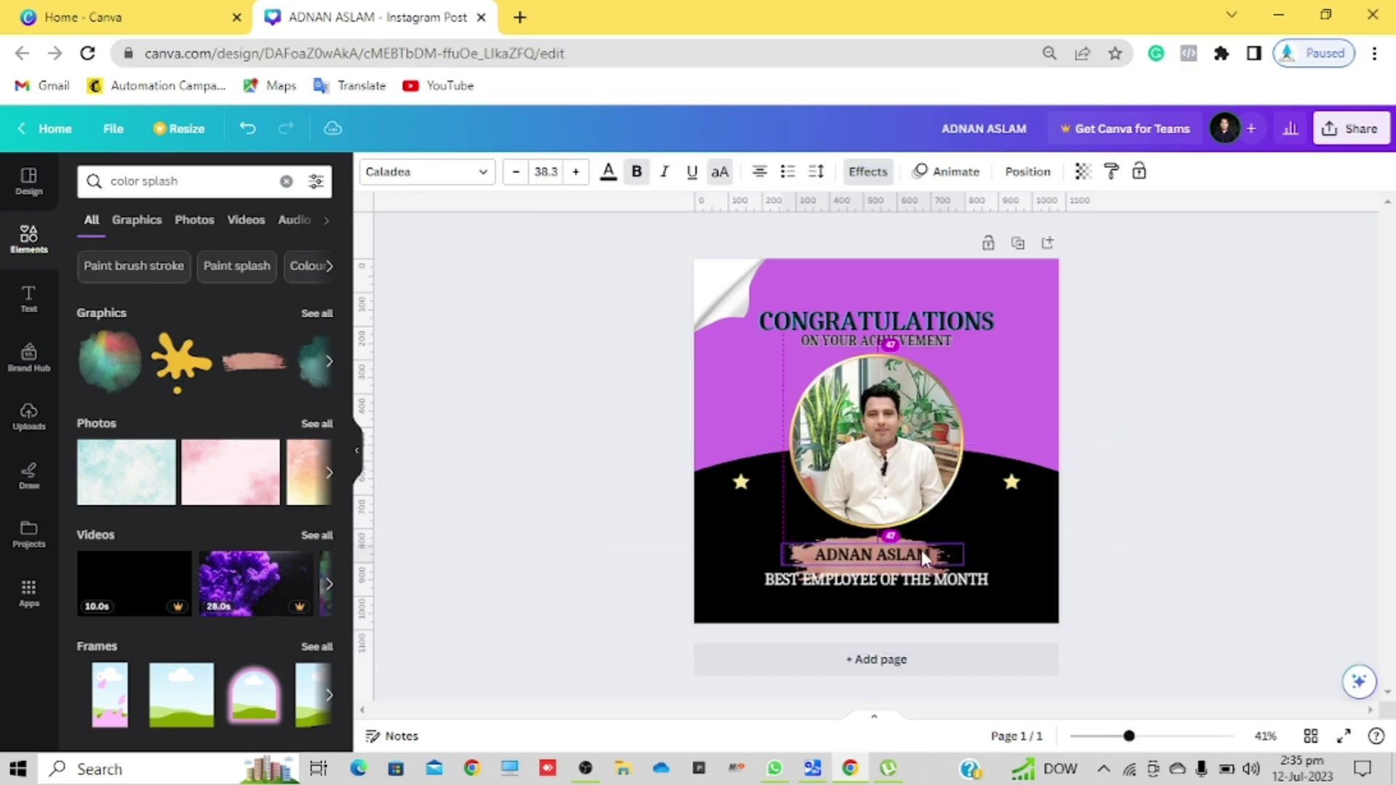
{"action": "left_click", "coordinate": [981, 534]}
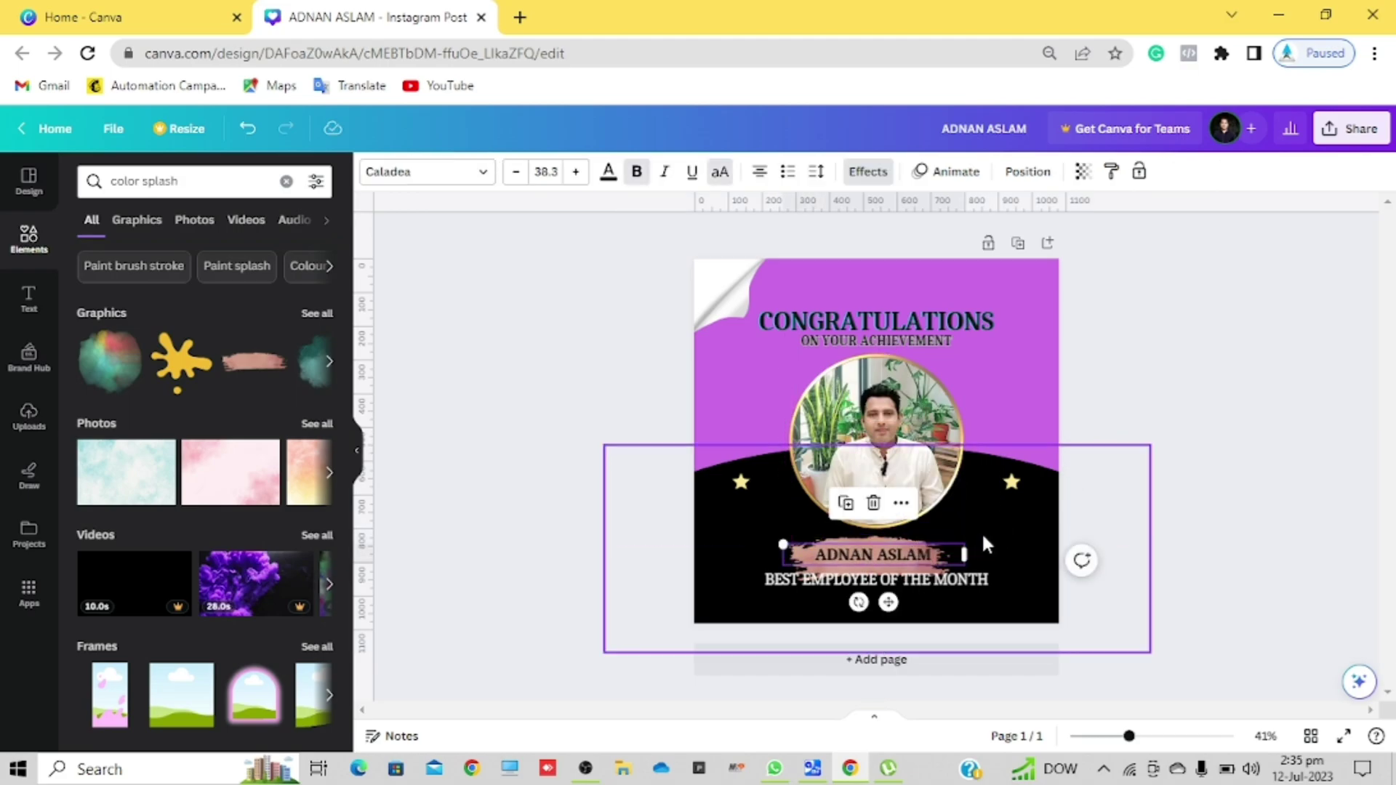
{"action": "left_click", "coordinate": [897, 580]}
{"action": "left_click_drag", "start_coordinate": [897, 582], "coordinate": [897, 599]}
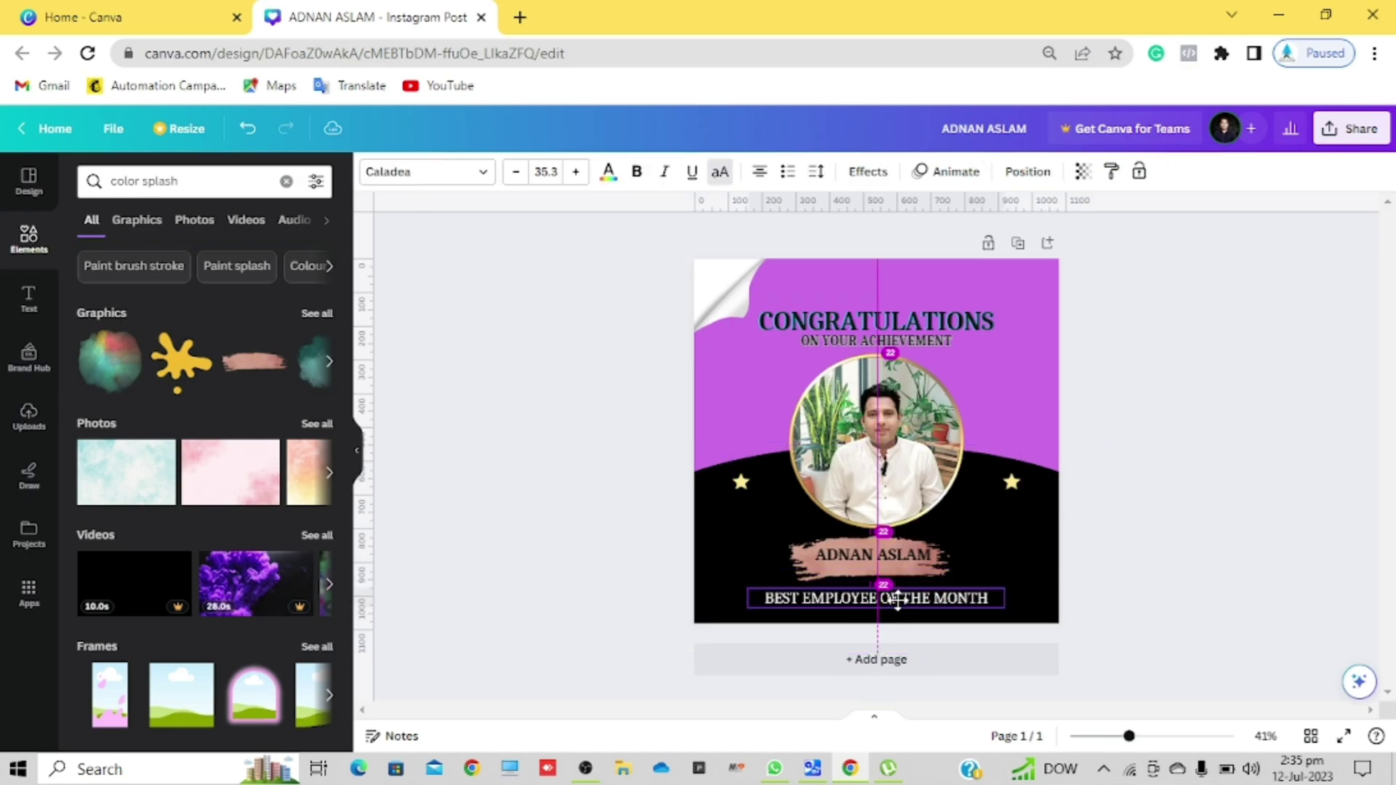
Step: Add the first multicolour watercolour splash from Graphics, hanging off the post's lower-right edge
{"action": "left_click", "coordinate": [1126, 522]}
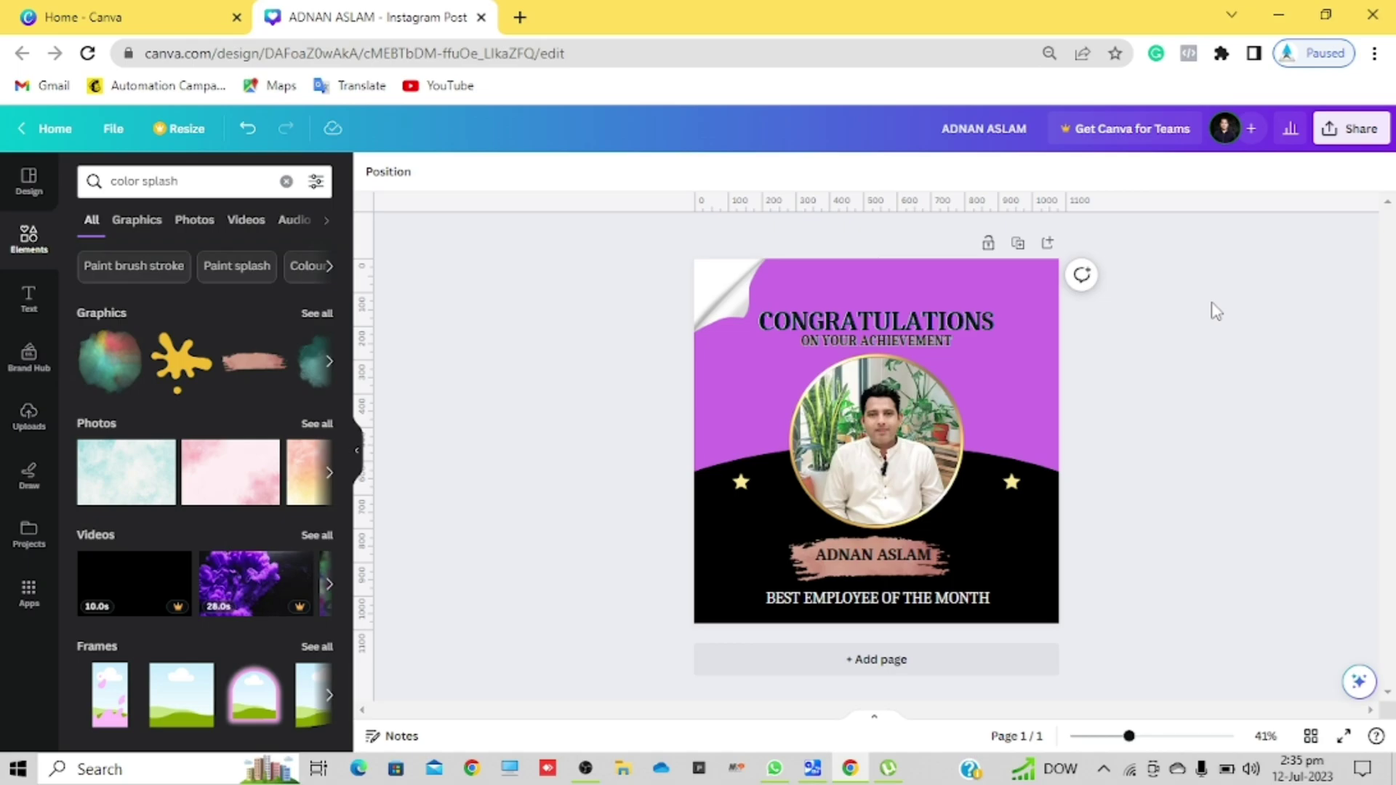
{"action": "left_click", "coordinate": [323, 314]}
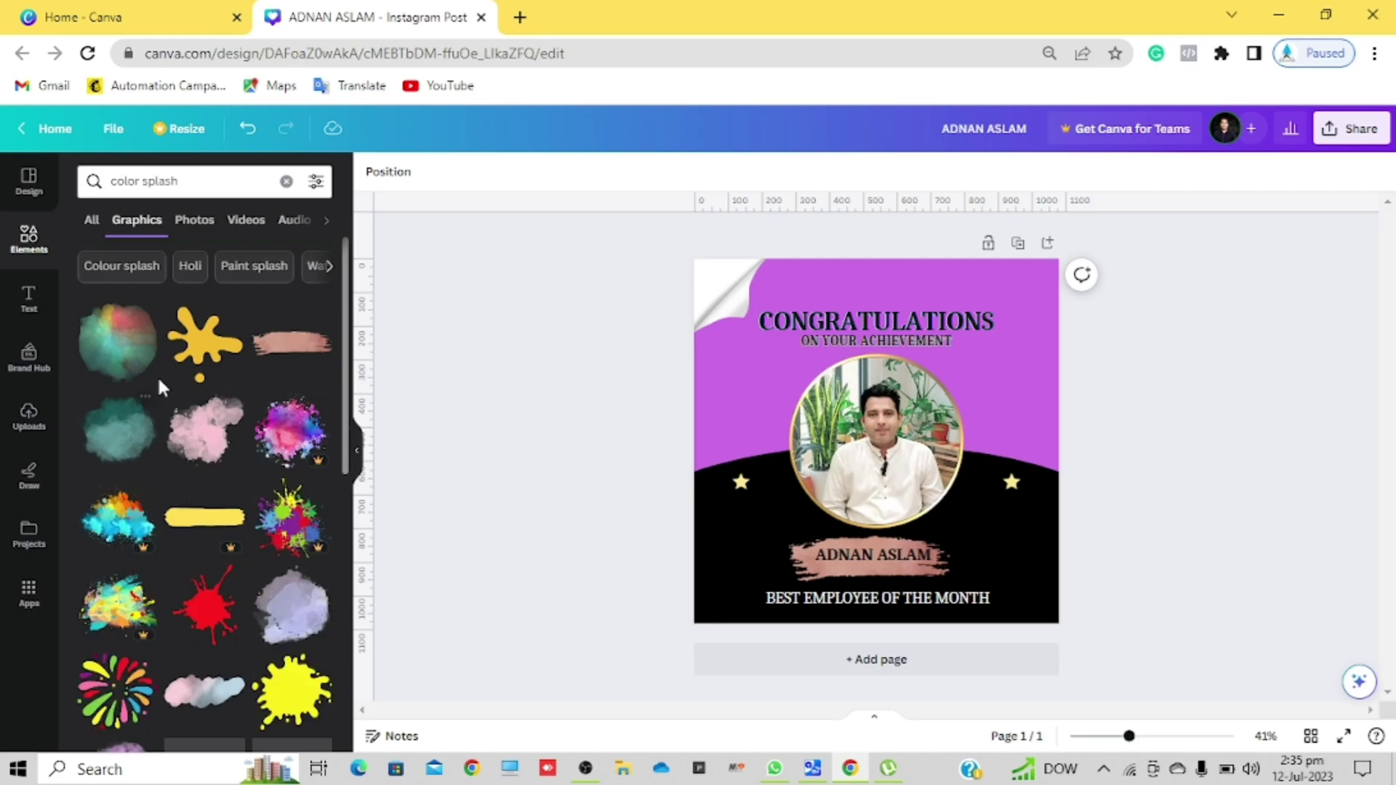
{"action": "left_click", "coordinate": [120, 342]}
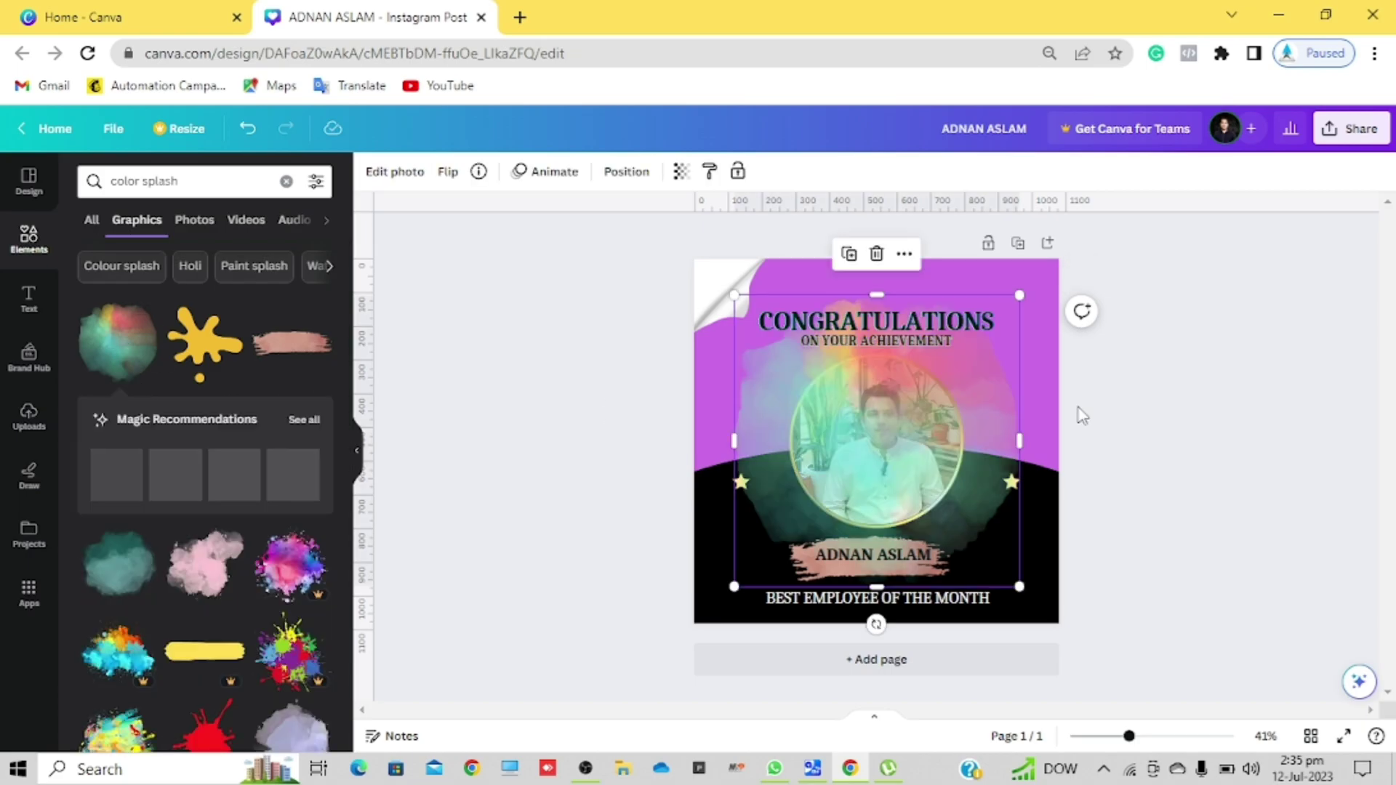
{"action": "left_click_drag", "start_coordinate": [966, 431], "coordinate": [738, 719]}
{"action": "left_click_drag", "start_coordinate": [756, 653], "coordinate": [1233, 597]}
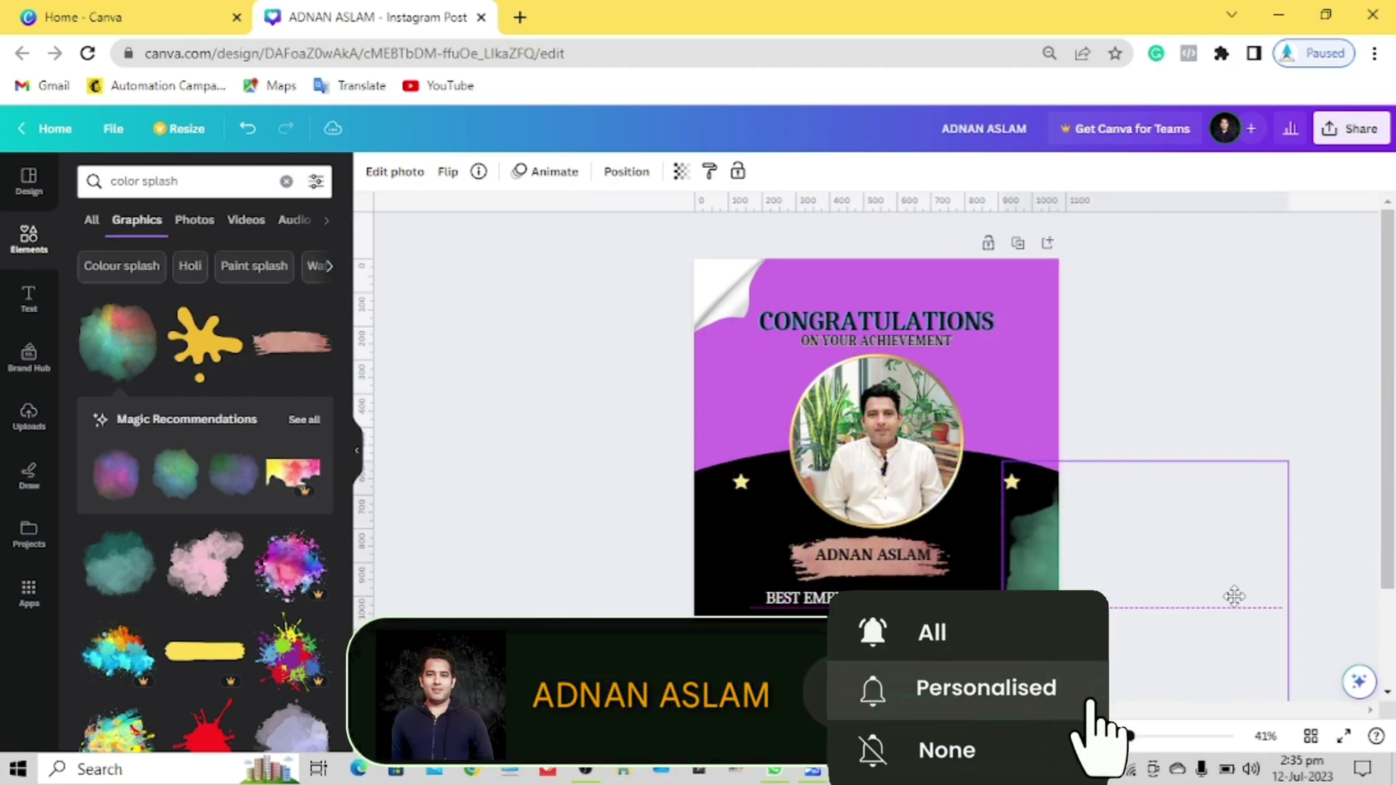
{"action": "left_click", "coordinate": [1257, 375]}
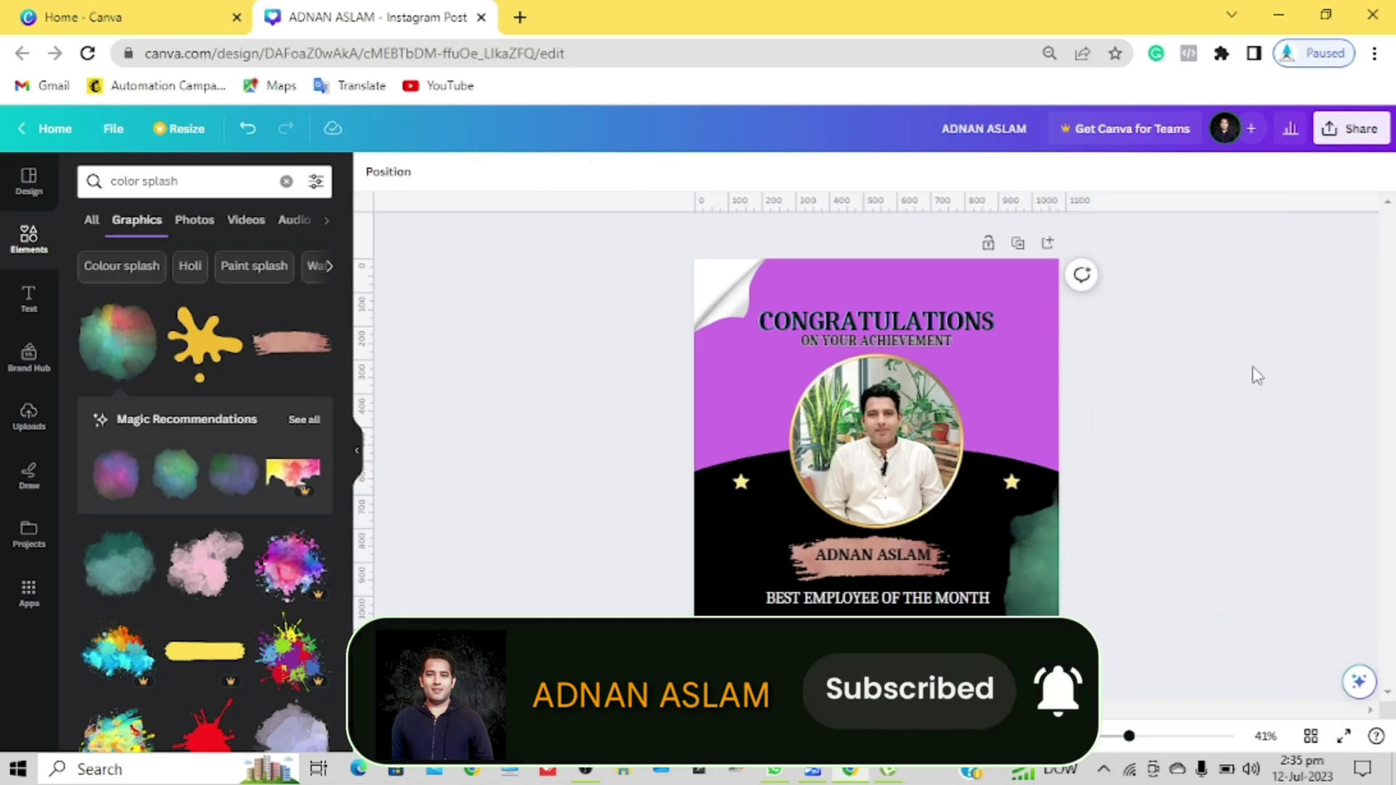